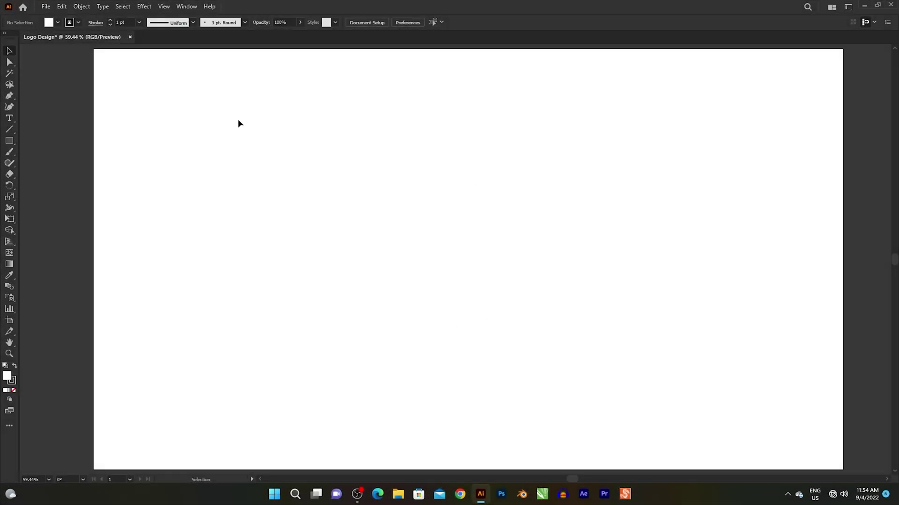
Show the rulers and place one horizontal guide and one vertical guide at about X 614 px across the artboard
left_click(164, 6)
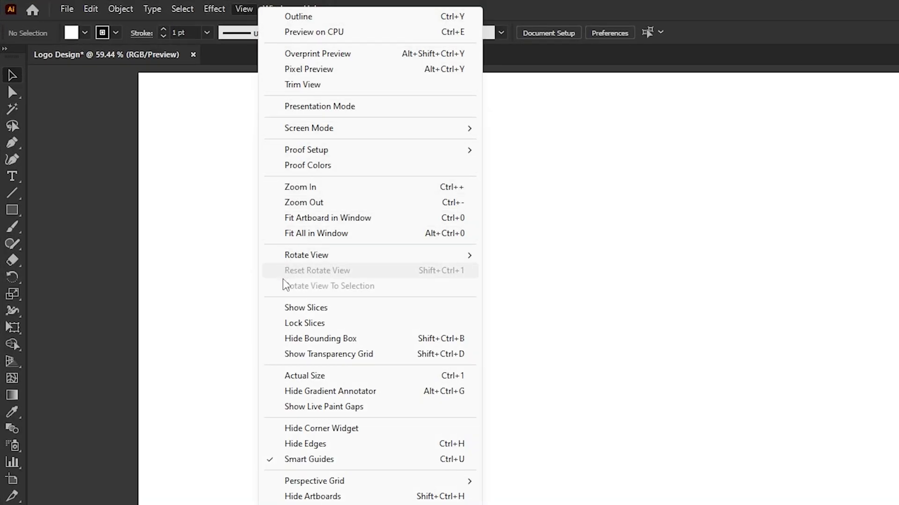
mouse_move(275, 307)
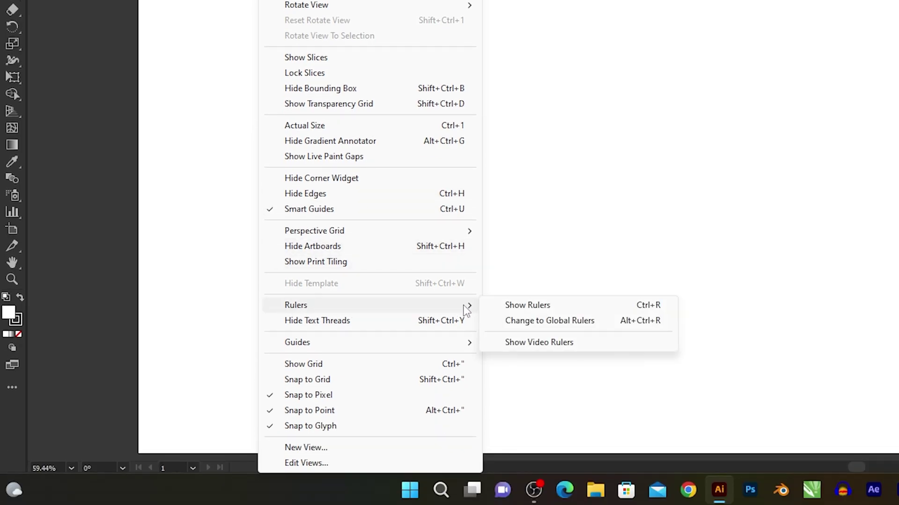
left_click(561, 307)
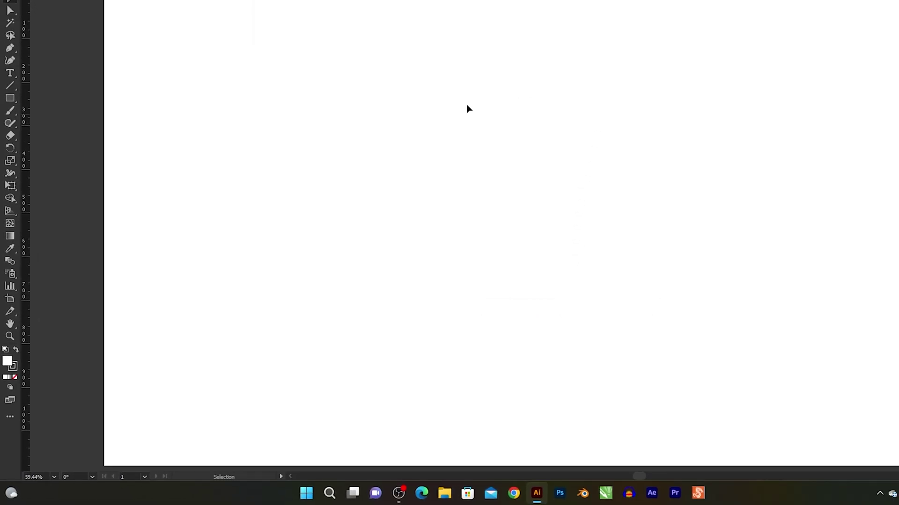
left_click_drag(426, 47, 430, 229)
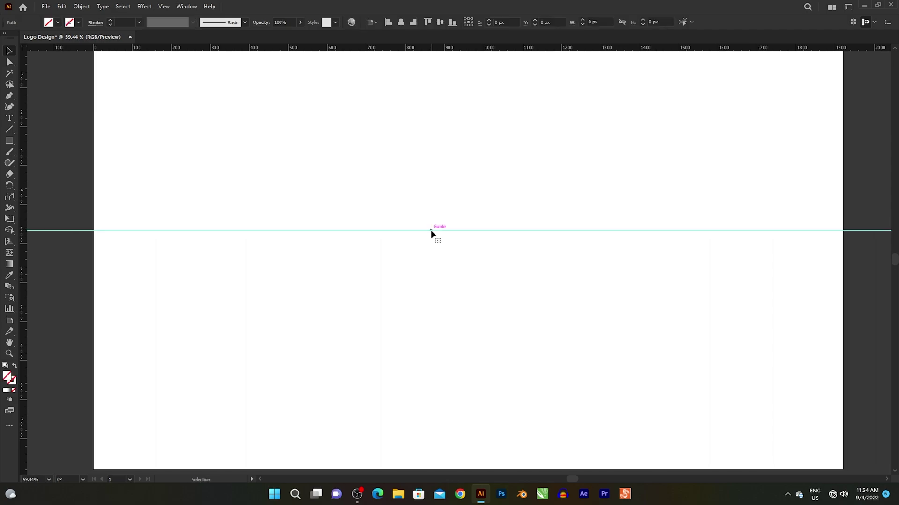
left_click_drag(26, 224, 333, 224)
left_click(275, 195)
Open the Align panel and place it over the artboard near the guides
left_click(186, 6)
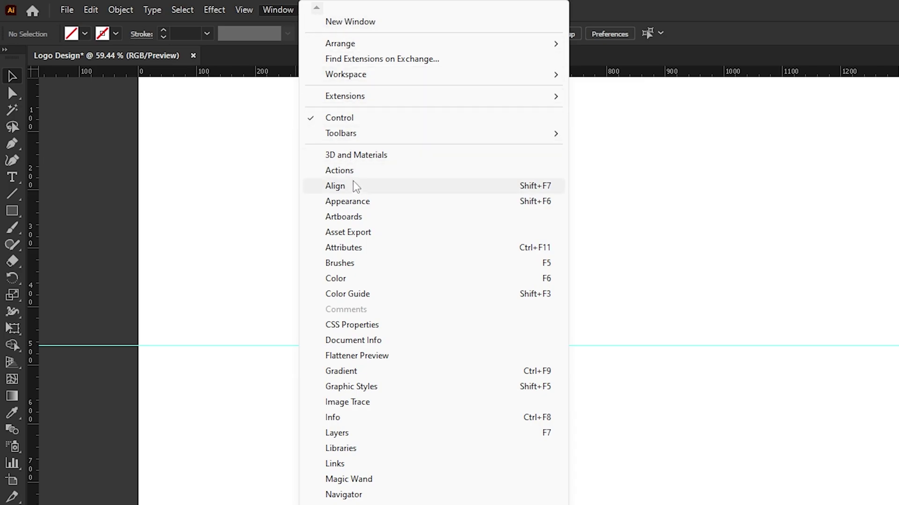
left_click(448, 193)
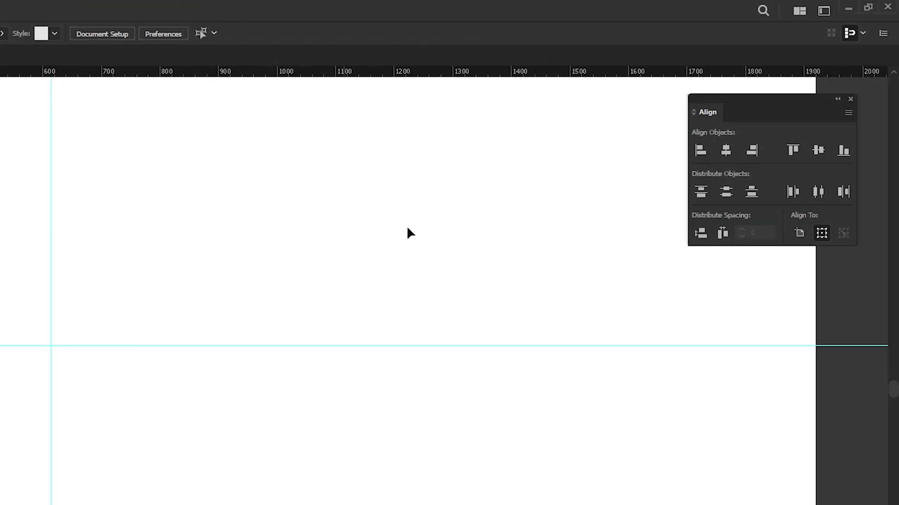
left_click_drag(775, 97, 414, 209)
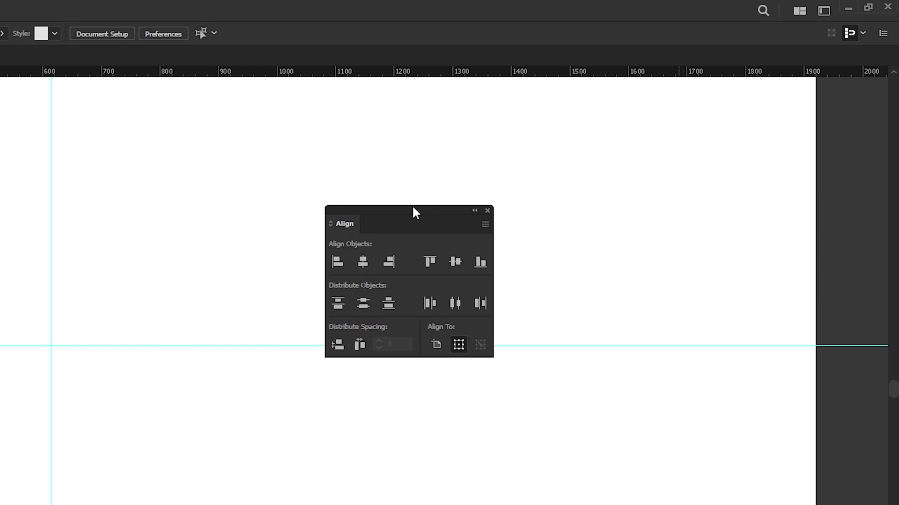
Align the vertical guide to the artboard's horizontal center and the horizontal guide to its vertical center, and move the Align panel aside
left_click_drag(213, 201, 236, 248)
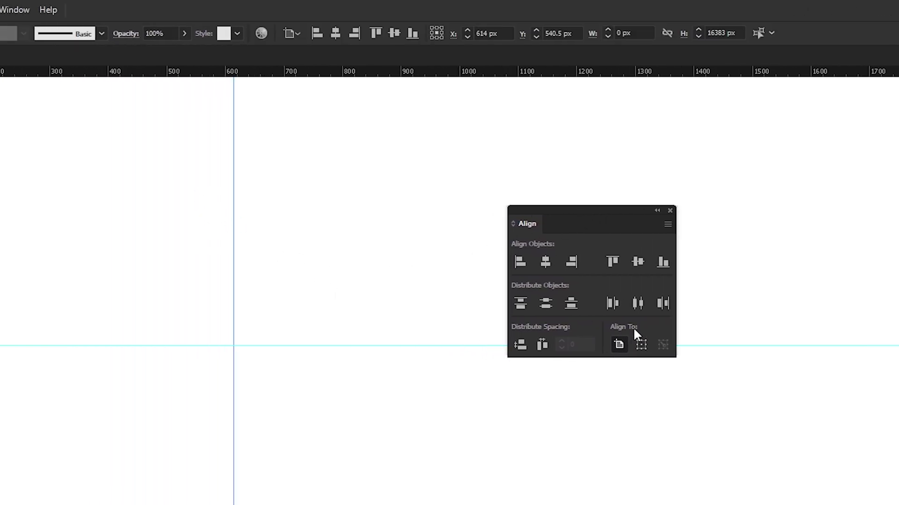
left_click(544, 262)
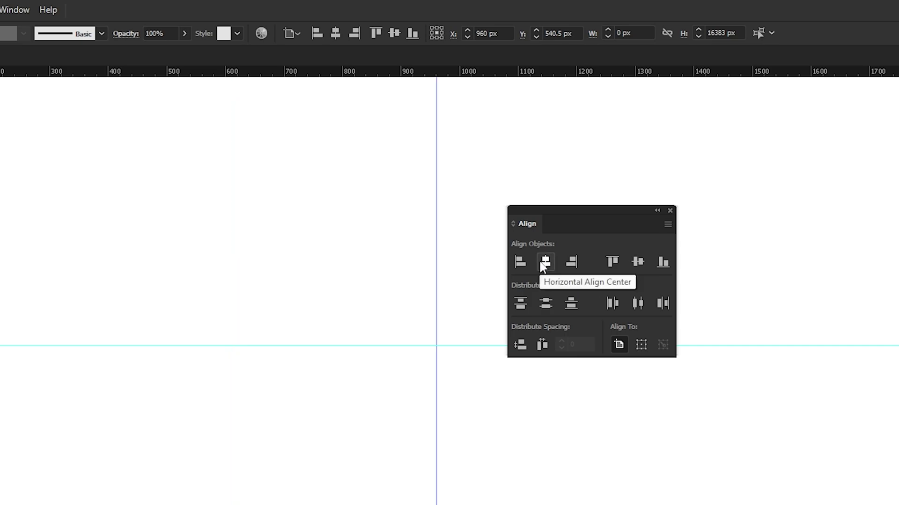
left_click(190, 260)
left_click_drag(277, 387, 297, 412)
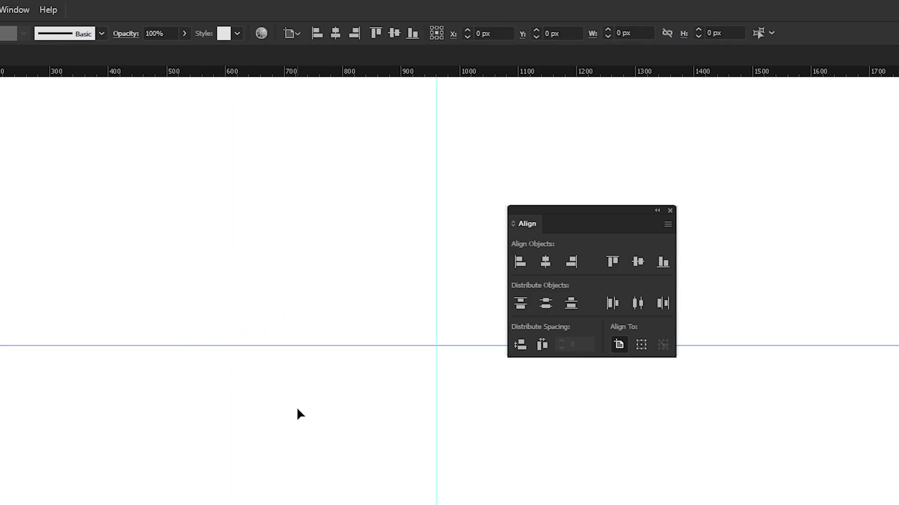
left_click(637, 262)
key("ctrl+z")
left_click(441, 271)
left_click_drag(576, 210, 898, 98)
Select both center guides and lock them
left_click_drag(464, 267, 544, 325)
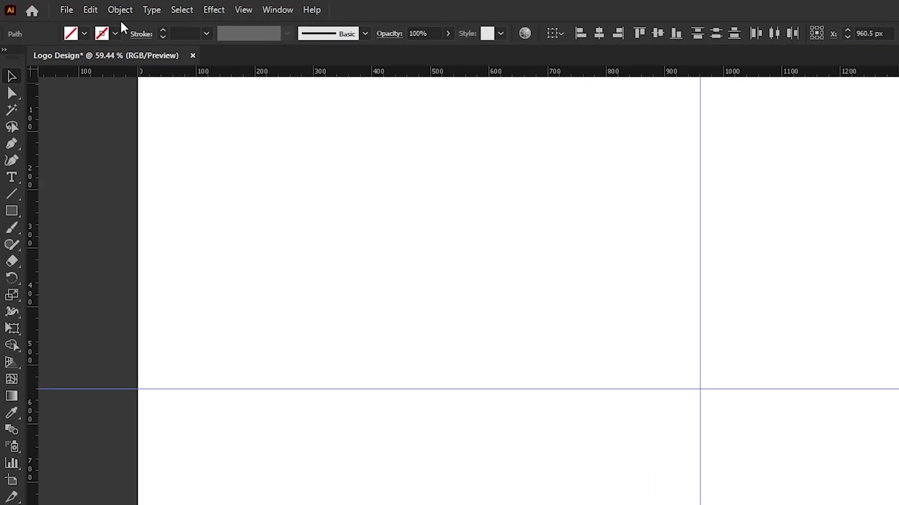
left_click(120, 10)
mouse_move(131, 115)
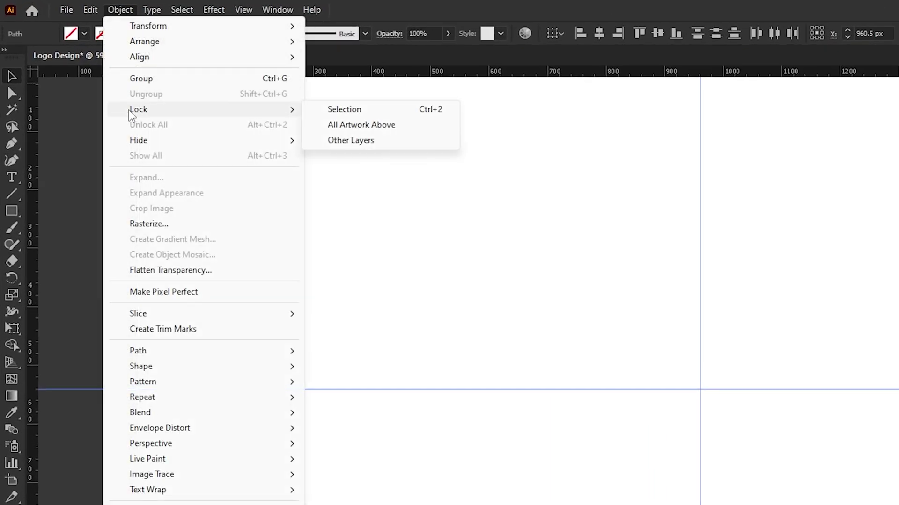
left_click(365, 113)
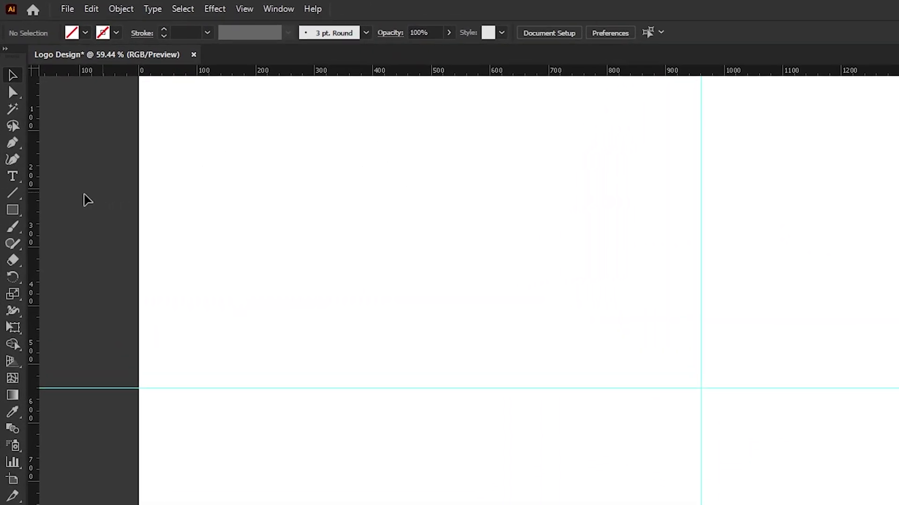
Draw a straight horizontal line about 960 px long with a black stroke above the horizontal guide
left_click_drag(21, 196, 64, 198)
left_click(105, 33)
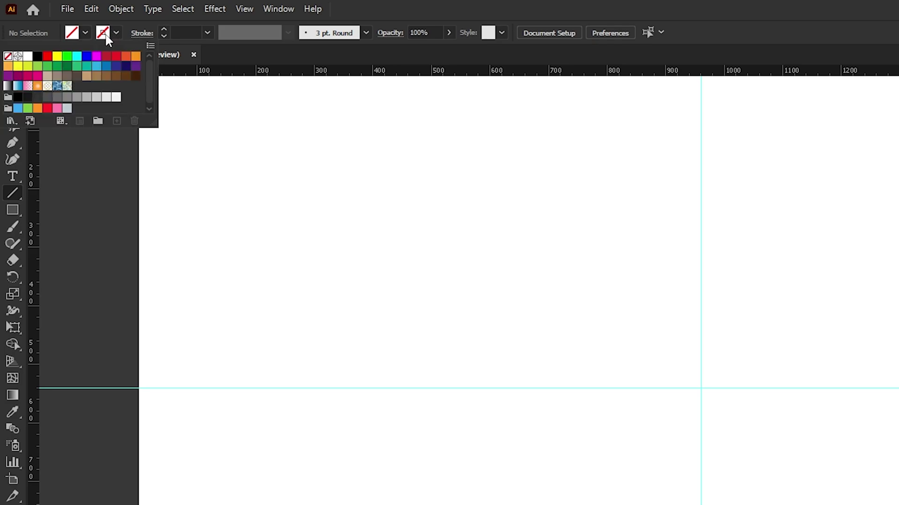
left_click(38, 56)
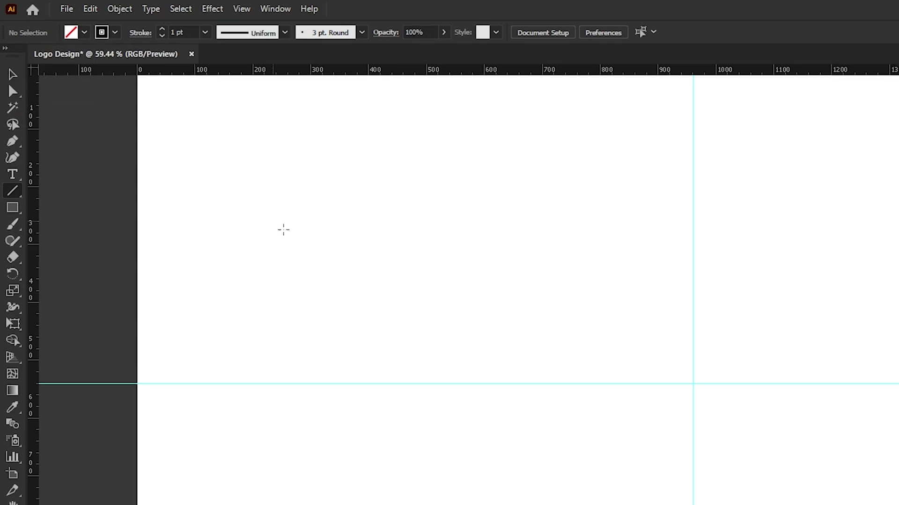
left_click_drag(362, 308, 784, 318)
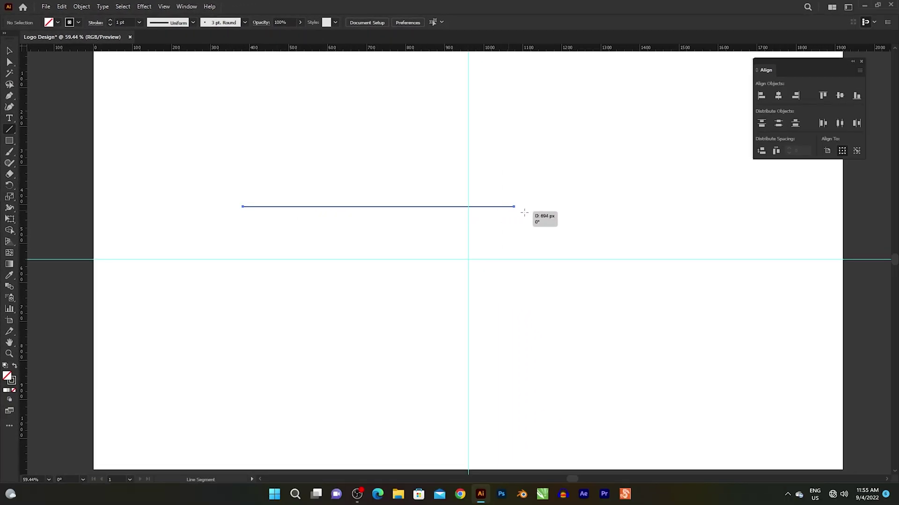
left_click_drag(524, 212, 617, 206)
Center the line horizontally on the artboard and move it straight down to about Y 497.5 px, just above the horizontal guide
left_click(9, 50)
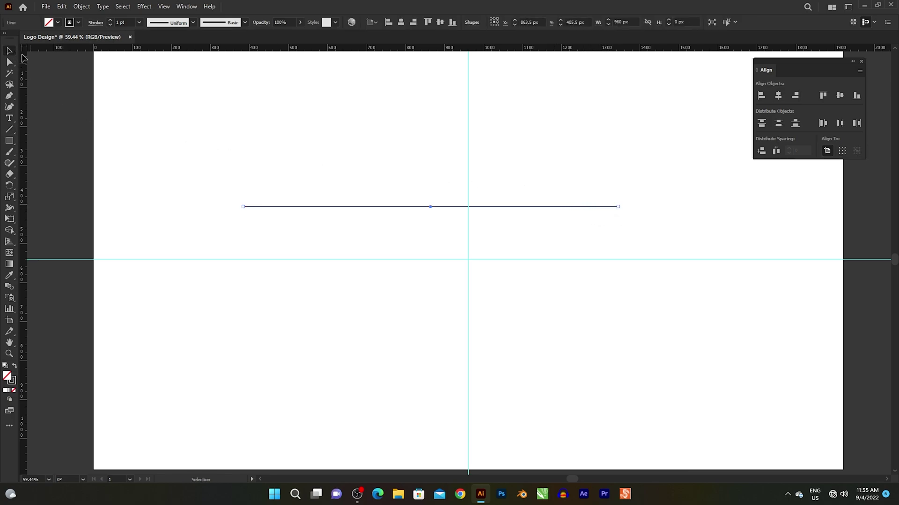
mouse_move(793, 63)
left_mouse_down()
mouse_move(709, 126)
mouse_move(792, 78)
left_mouse_up()
left_click(694, 161)
scroll(497, 214, "up", 1)
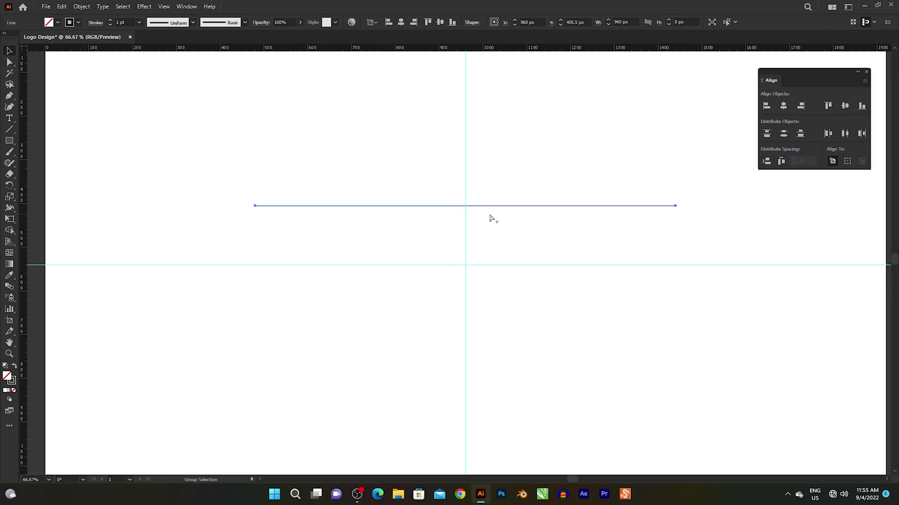
left_click_drag(464, 207, 464, 246)
left_click(448, 264)
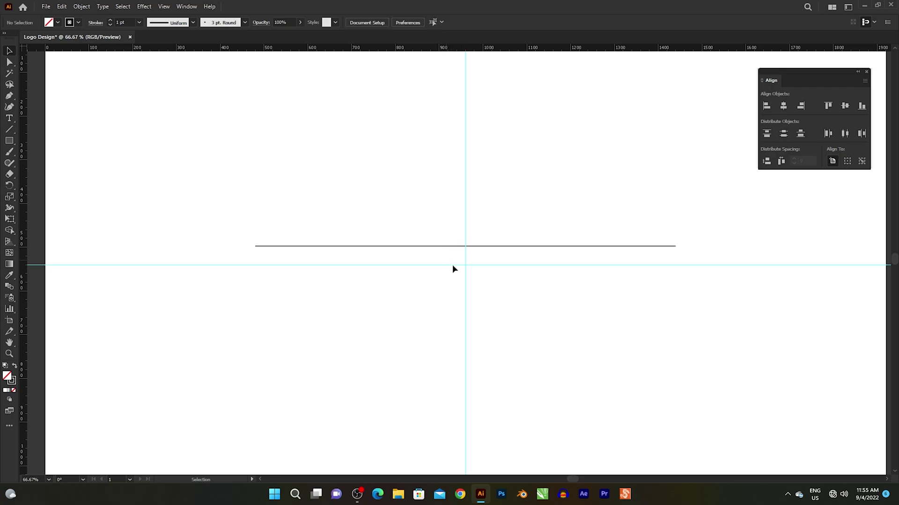
Copy the line straight upward by about 43 px and repeat the copy once to make three evenly spaced parallel lines
left_click(477, 246)
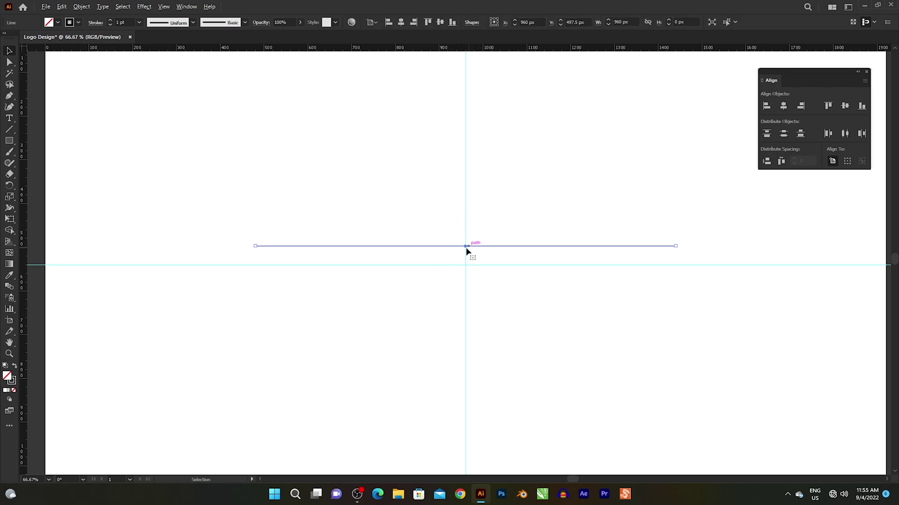
left_click_drag(466, 247, 466, 227)
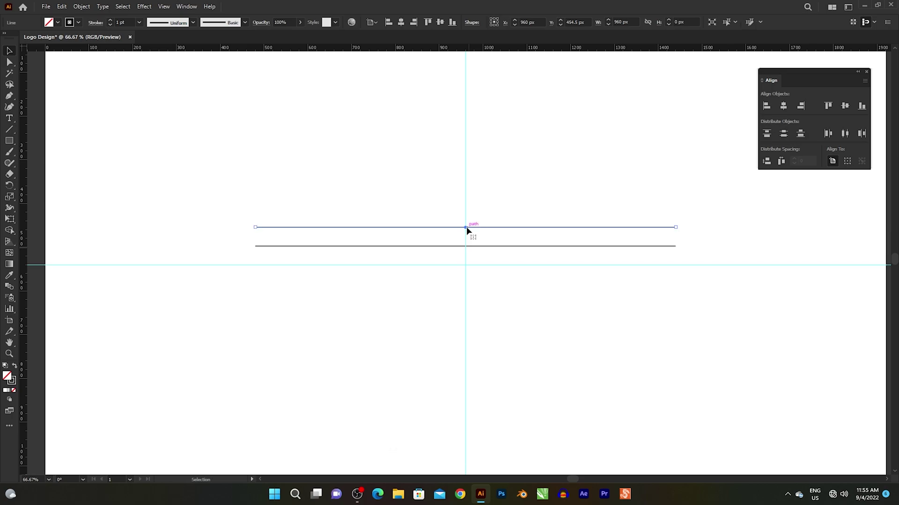
key("ctrl+d")
left_click(402, 192)
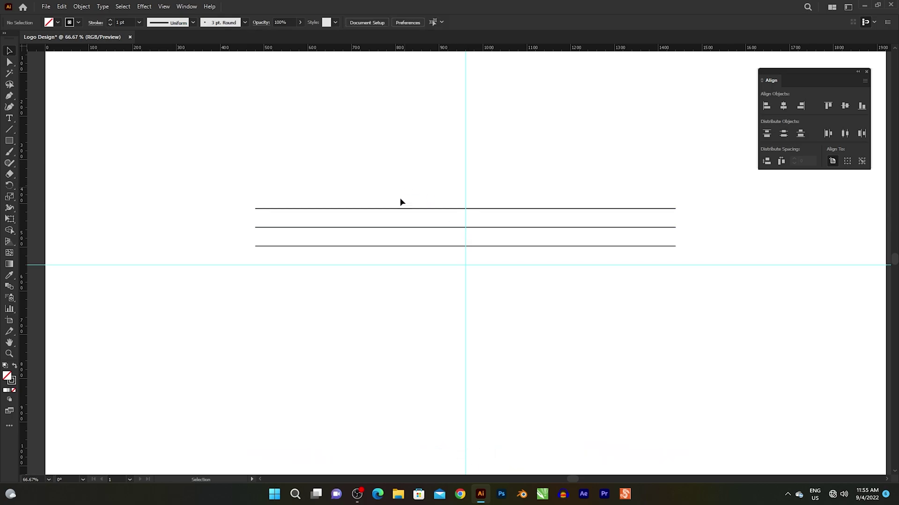
Select the three parallel lines and group them
left_click_drag(386, 159, 430, 257)
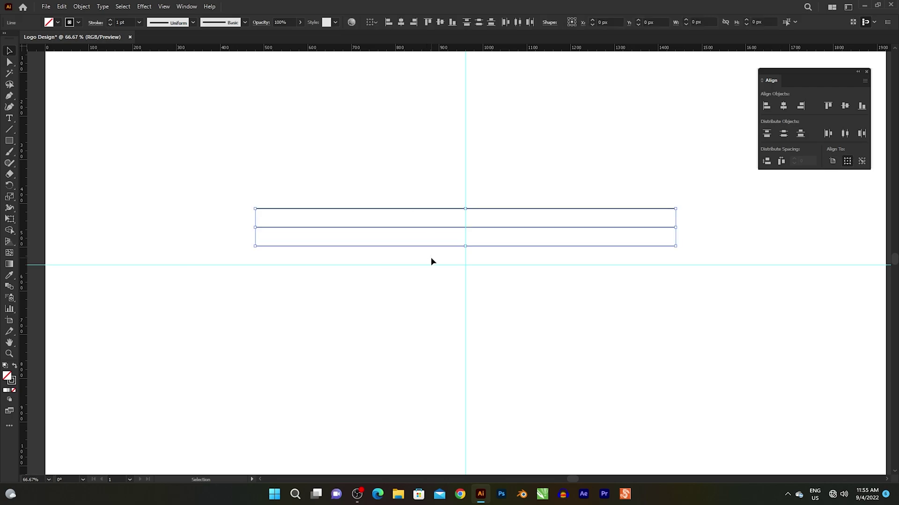
right_click(413, 227)
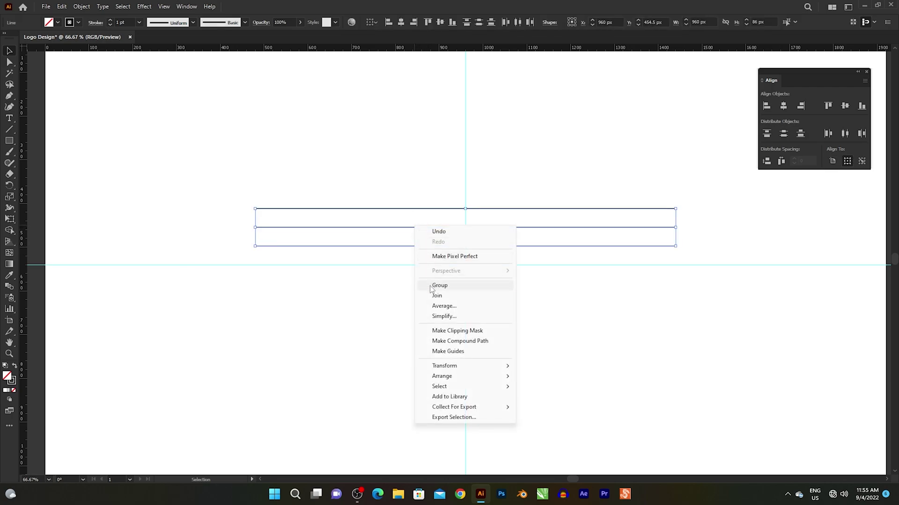
left_click(460, 289)
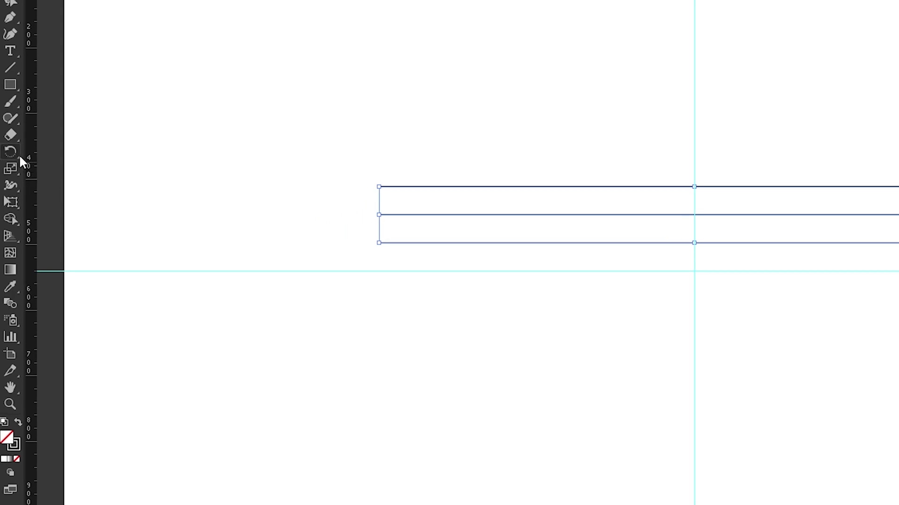
Create a copy of the line group rotated 72° around the intersection of the two guides
left_click_drag(14, 151, 55, 154)
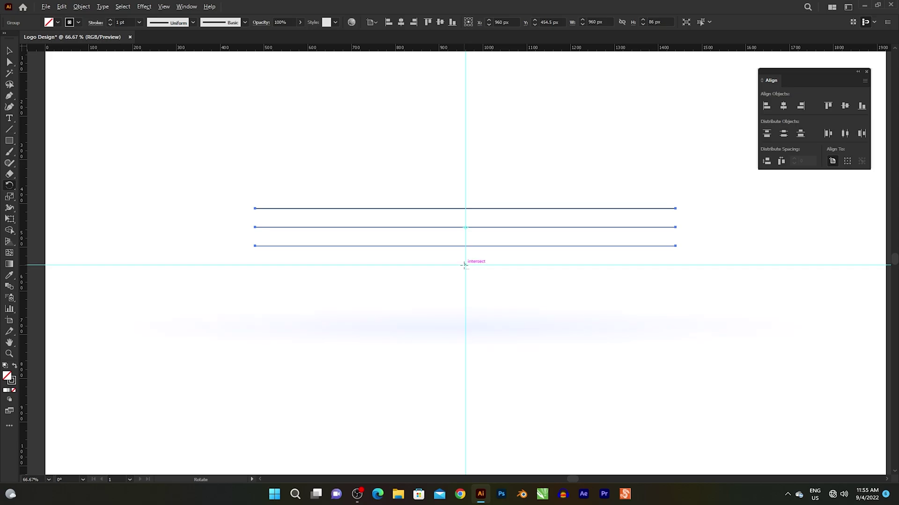
left_click(465, 266, "alt")
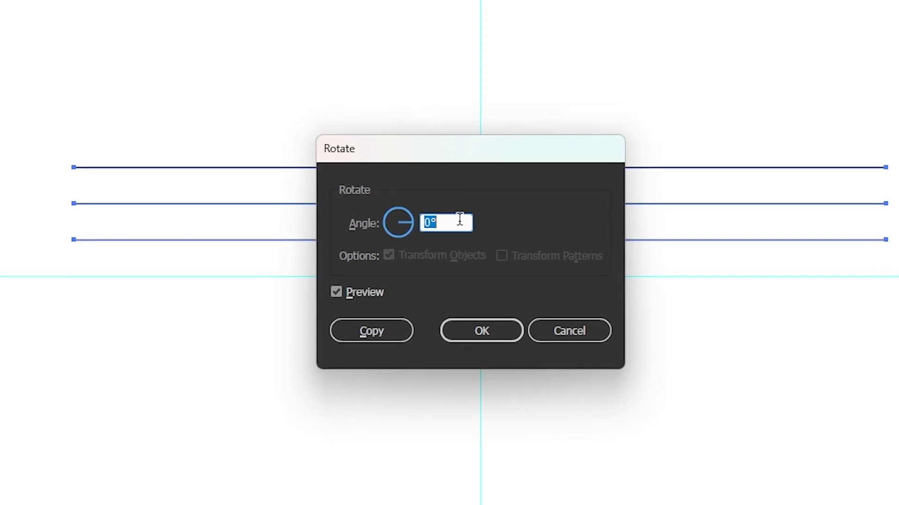
type("72")
left_click(375, 333)
Repeat the rotated copy three more times to complete a five-pointed star of line groups, and deselect it
key("ctrl+d")
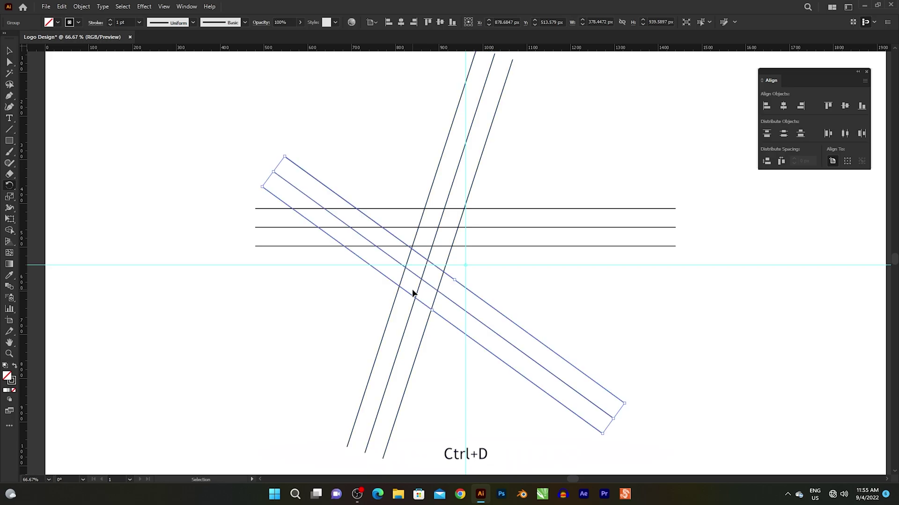
key("ctrl+d")
key("ctrl+d")
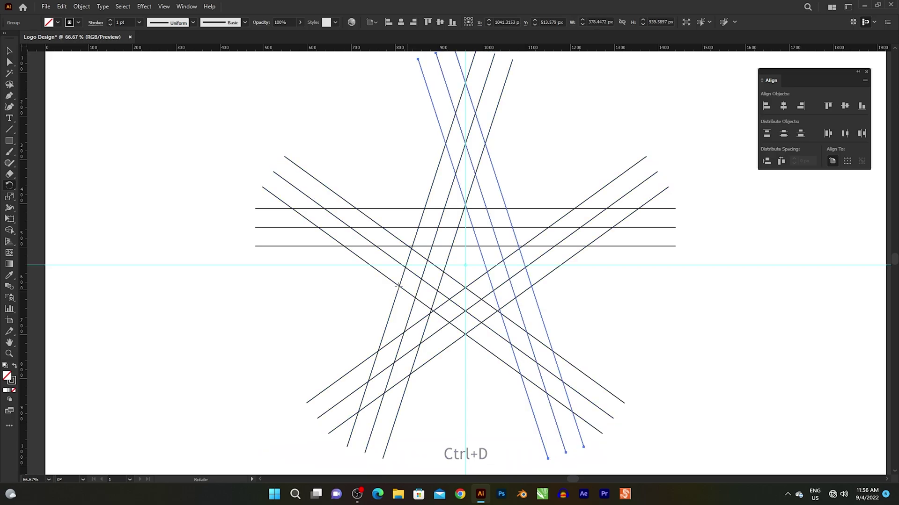
left_click(8, 51)
left_click(133, 98)
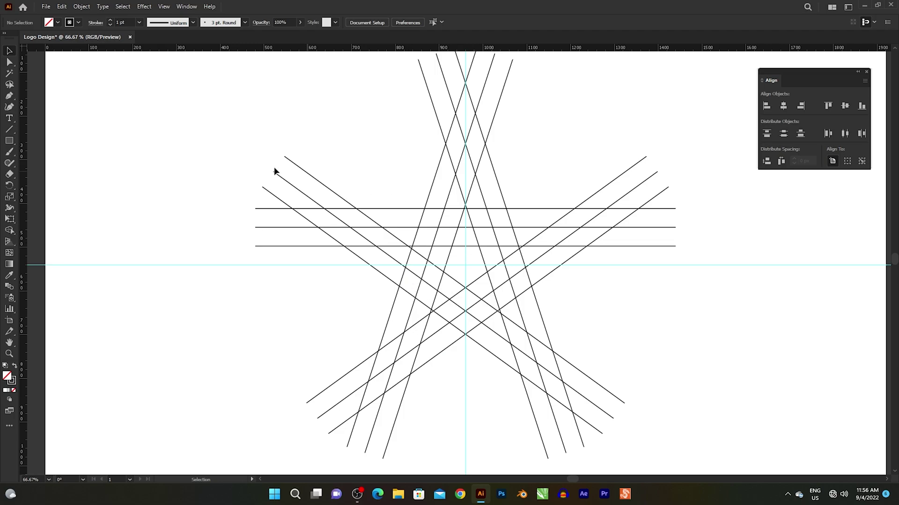
Draw a short line segment, about 14 by 43 px, joining the line intersections in the star's upper-left arm
left_click_drag(13, 129, 31, 129)
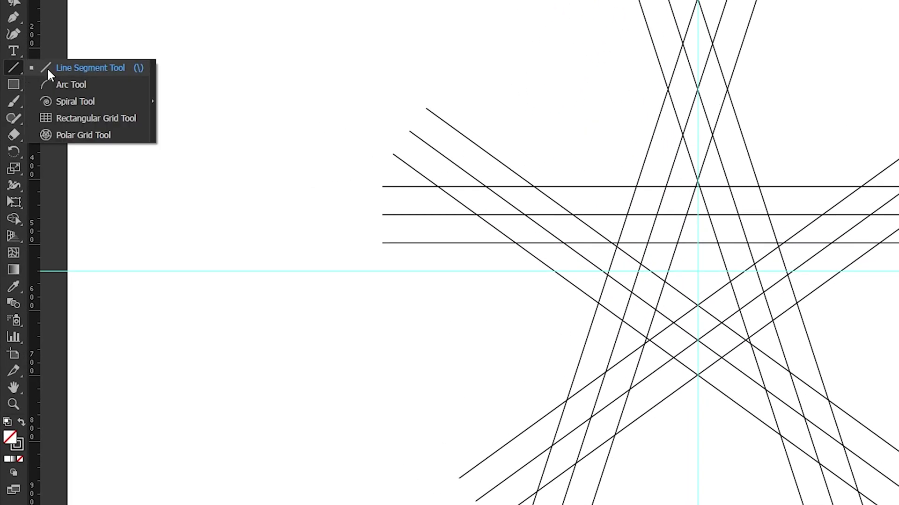
left_click_drag(47, 68, 47, 68)
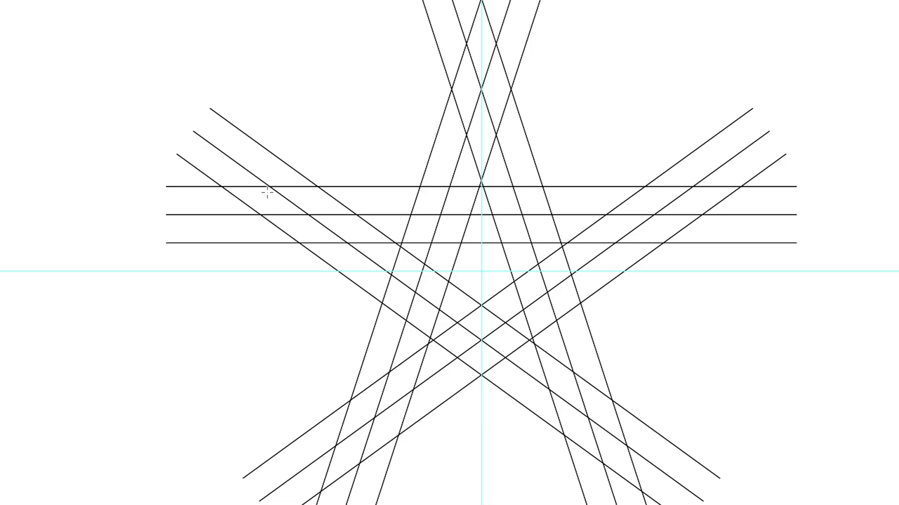
left_click_drag(269, 186, 259, 214)
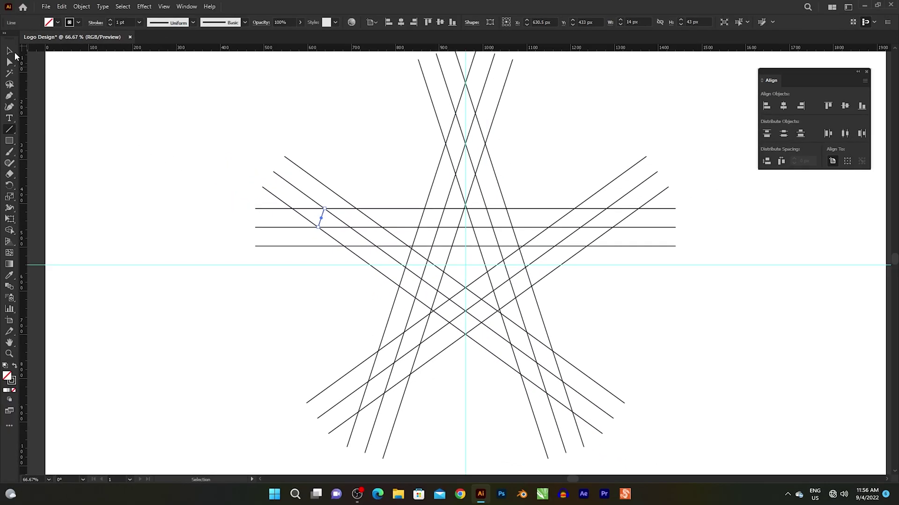
left_click(82, 101)
Select all the lines and use the Shape Builder tool to merge the left arm's lower diagonal band into one black shape
left_click_drag(217, 114, 605, 410)
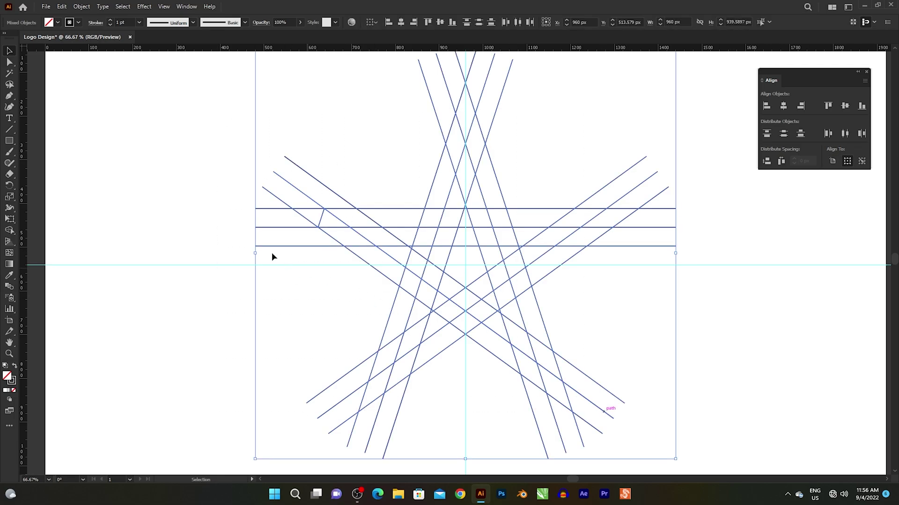
left_click_drag(8, 230, 74, 217)
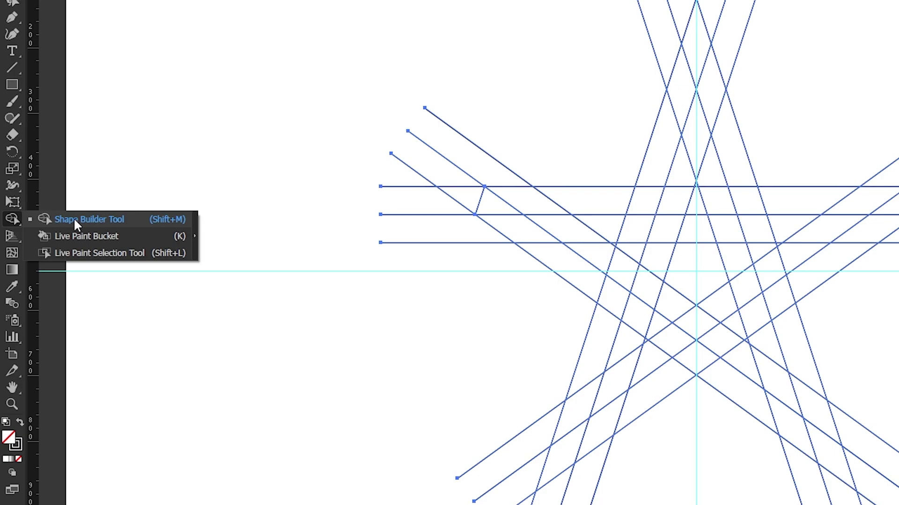
left_click(85, 33)
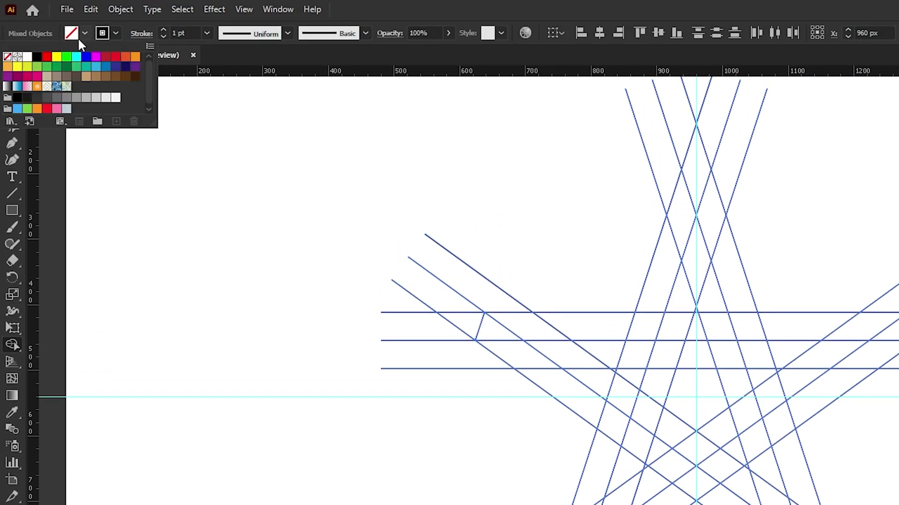
left_click(37, 57)
left_click(50, 31)
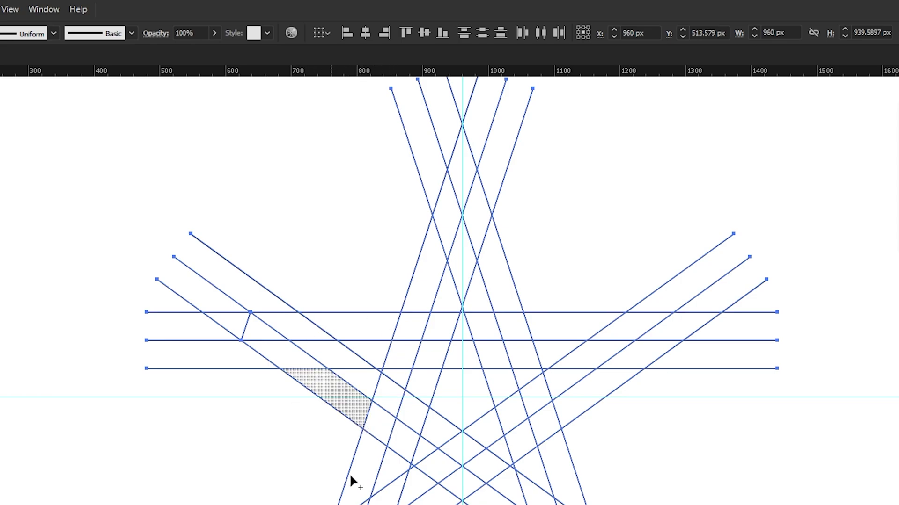
left_click_drag(418, 454, 355, 411)
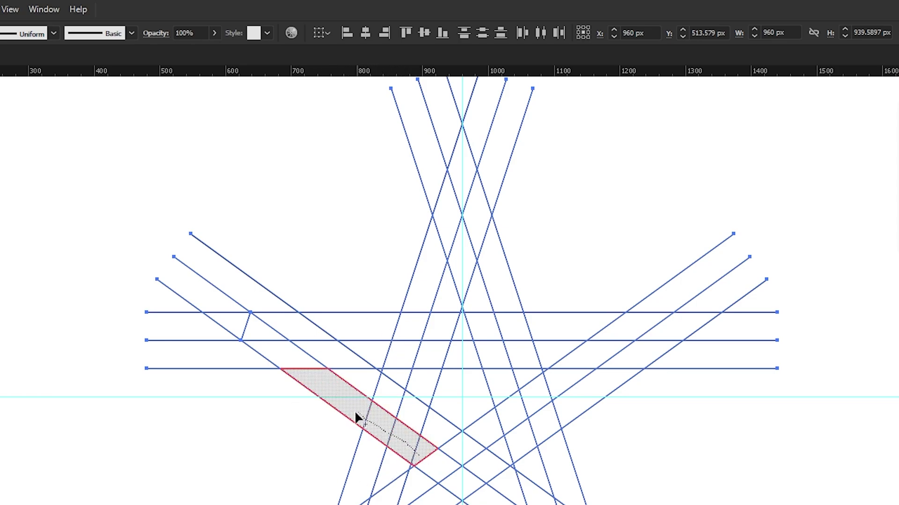
left_click_drag(327, 381, 261, 342)
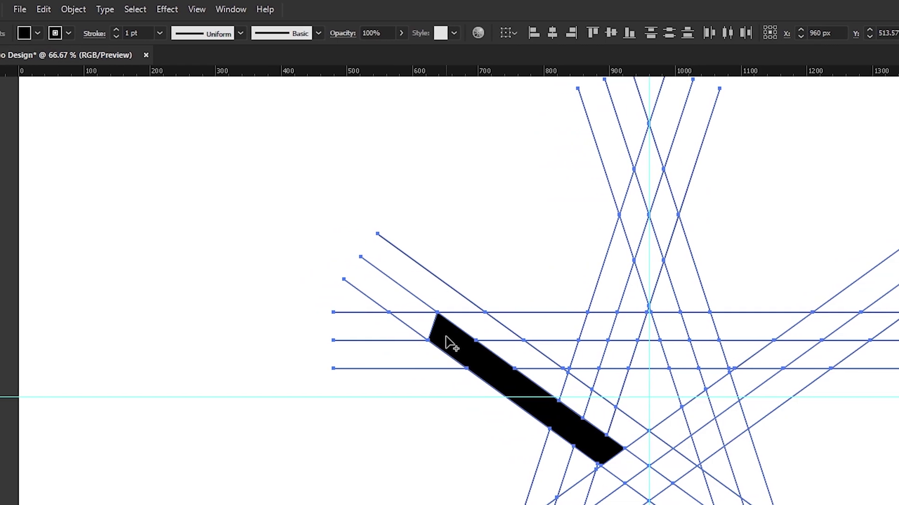
Merge the adjacent diagonal band and the arm's upper horizontal band into one dark gray shape with Shape Builder
left_click(37, 34)
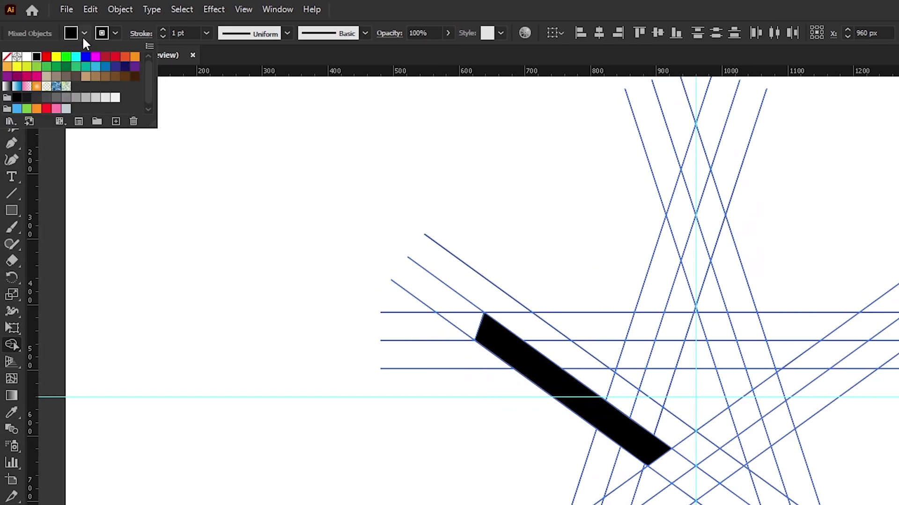
left_click(56, 98)
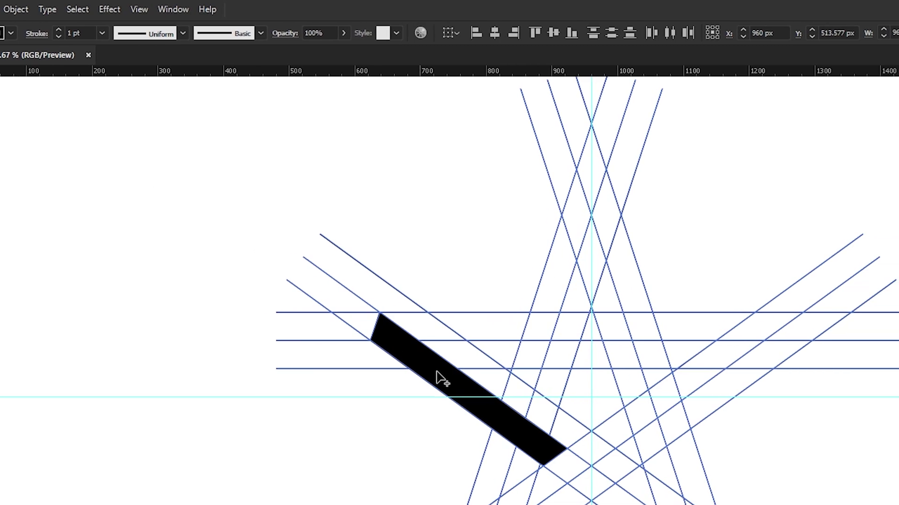
left_click_drag(444, 429, 375, 379)
mouse_move(327, 348)
left_mouse_down()
mouse_move(312, 330)
mouse_move(357, 333)
left_mouse_up()
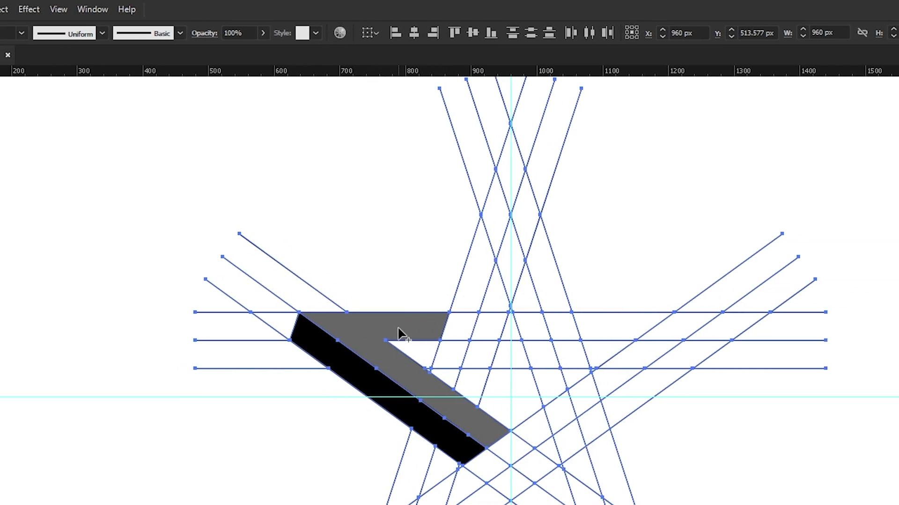
Fill the small region in the inner notch of the dark gray shape with light gray using Shape Builder, and deselect the artwork
left_click(84, 33)
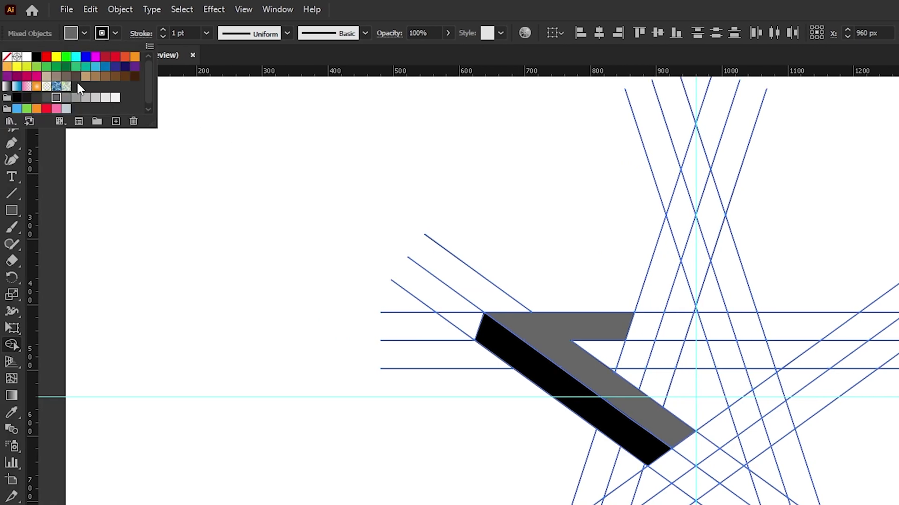
key("Escape")
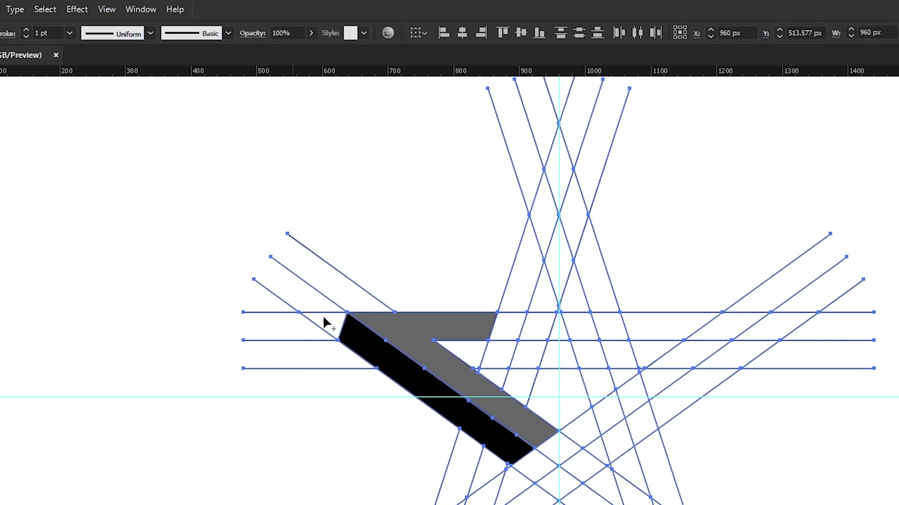
left_click(470, 355)
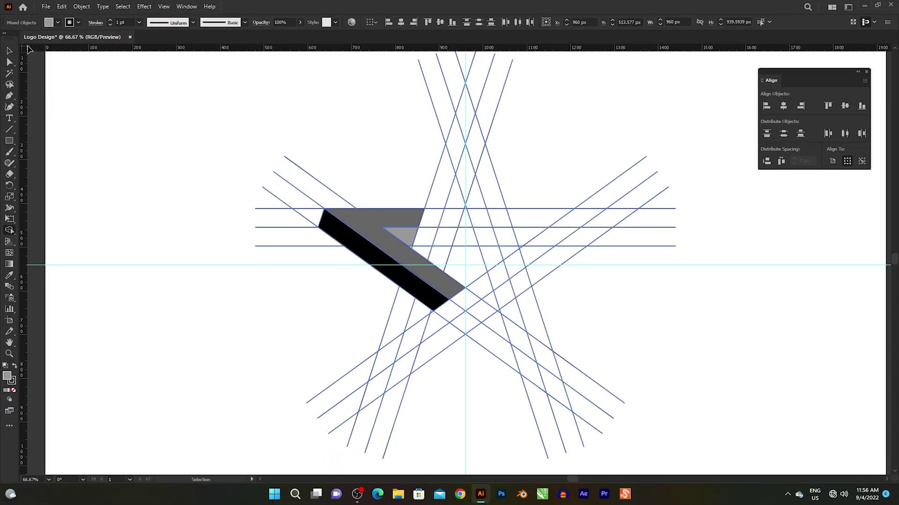
left_click(9, 50)
left_click(104, 128)
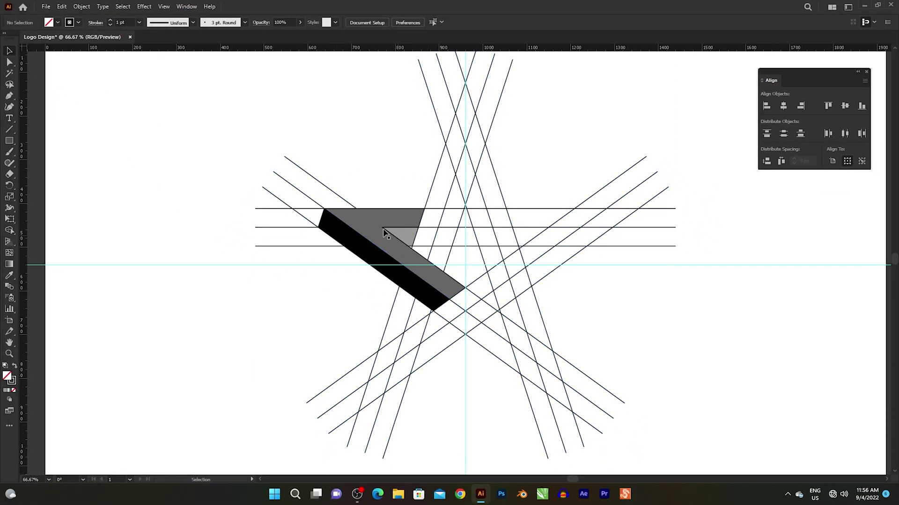
Ungroup the line groups containing the gray and black shapes so the filled shapes can be selected separately
left_click(392, 217)
right_click(391, 217)
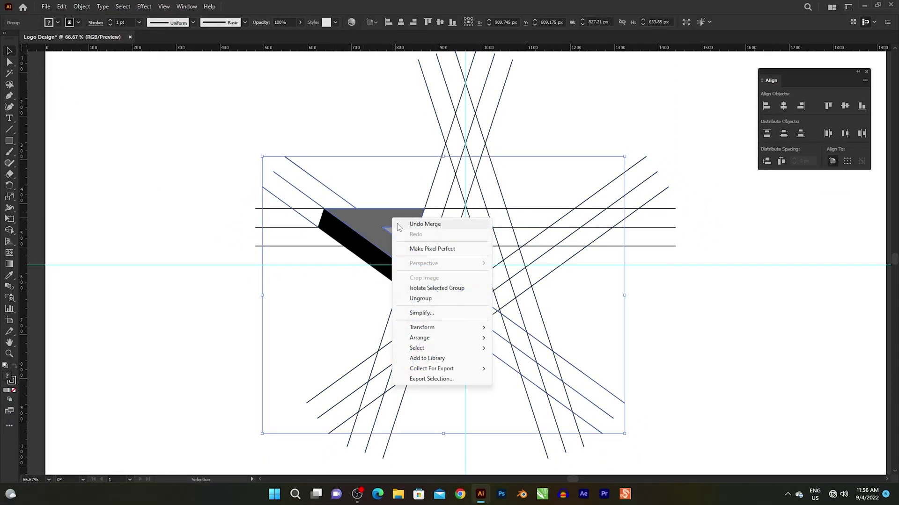
left_click(406, 297)
left_click(350, 303)
left_click(414, 292)
right_click(413, 288)
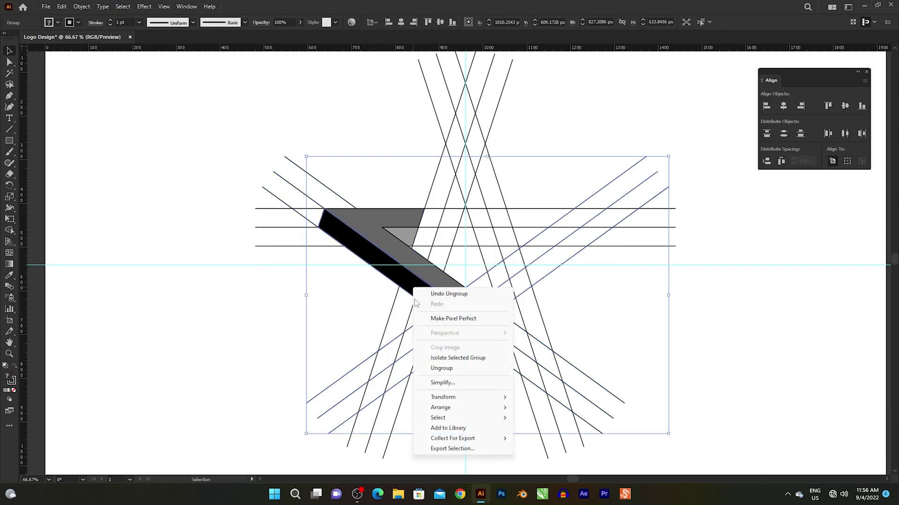
left_click(425, 368)
left_click(330, 299)
Move the black, dark gray and light gray shapes away from the lines, and undo the moves
left_click_drag(371, 261, 335, 295)
left_click_drag(379, 230, 404, 206)
key("a")
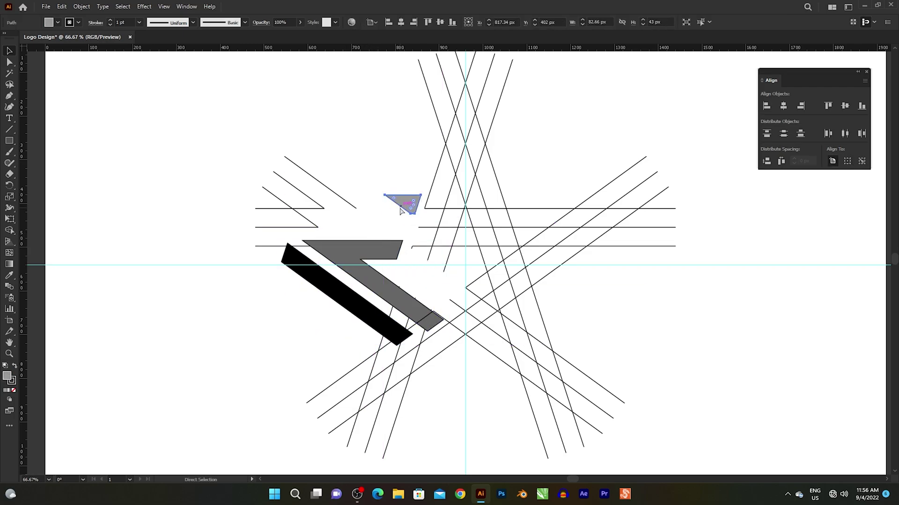
key("ctrl+z")
key("ctrl+z")
key("ctrl+z")
key("v")
Select the black, dark gray and light gray shapes together and cut them out of the line work
left_click(323, 270)
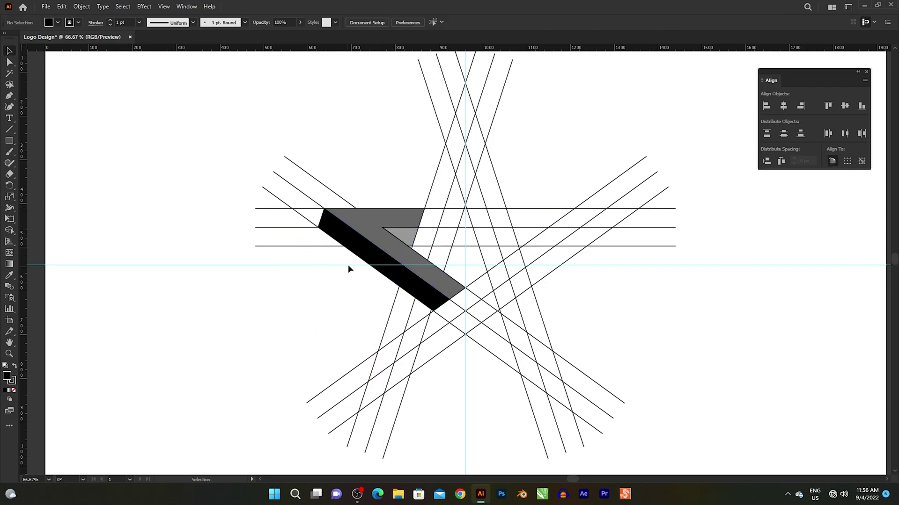
left_click(361, 255)
left_click(370, 237, "shift")
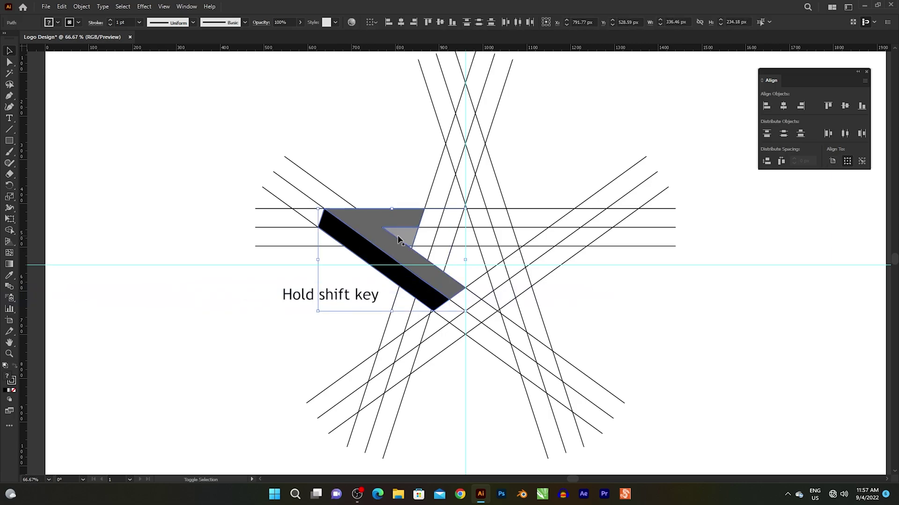
left_click(63, 7)
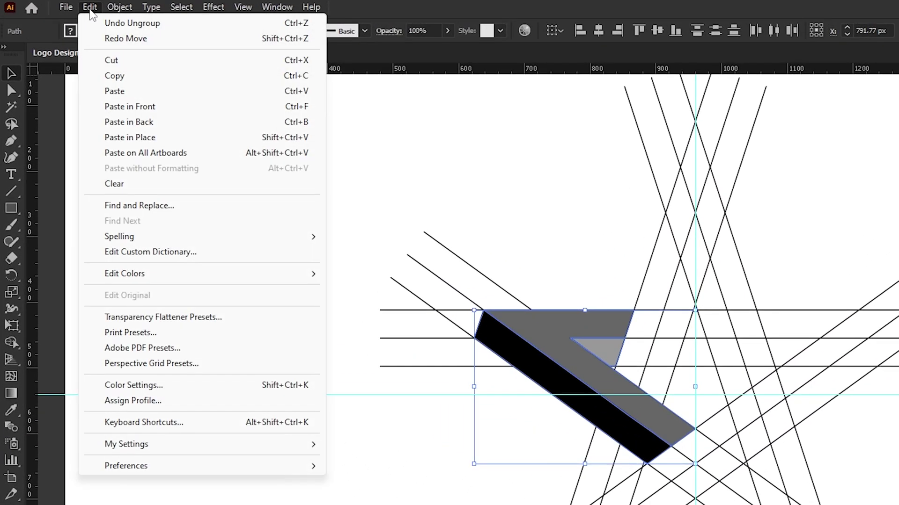
left_click(95, 59)
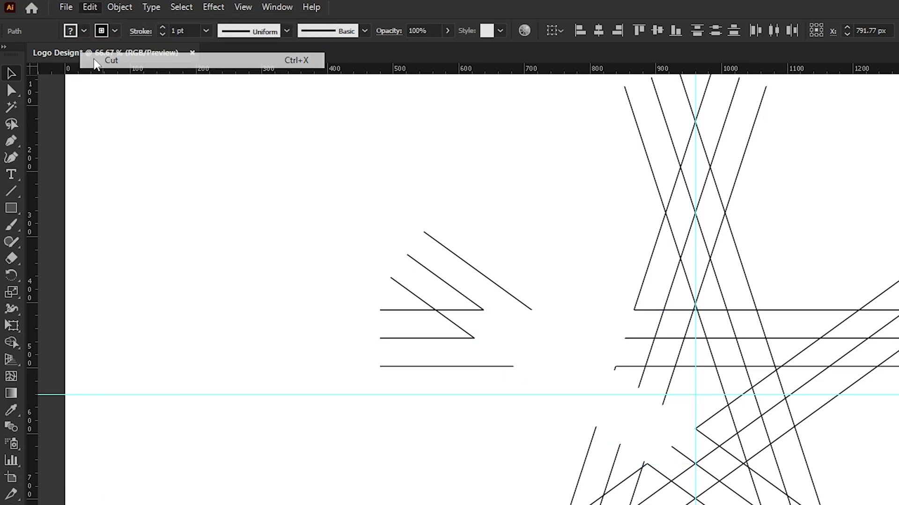
Delete all the remaining lines, paste the three cut shapes in front at their original position, and deselect them
key("ctrl+a")
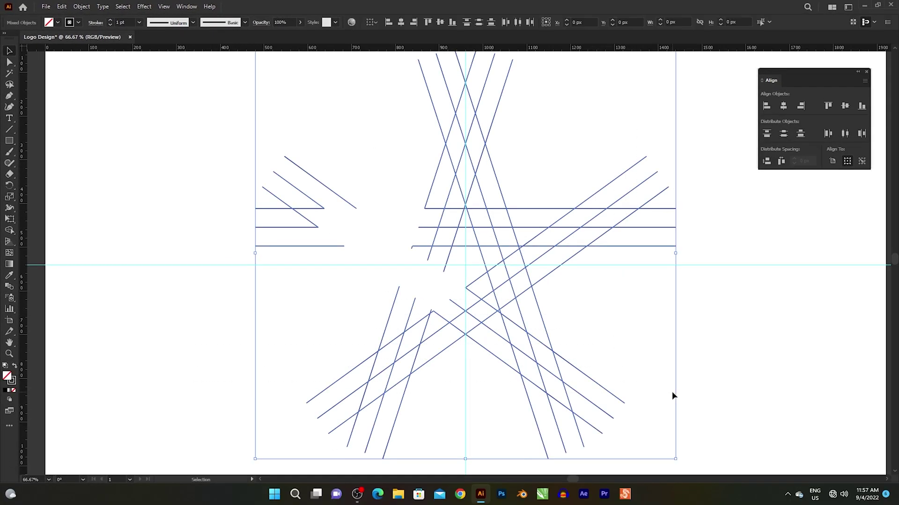
key("Delete")
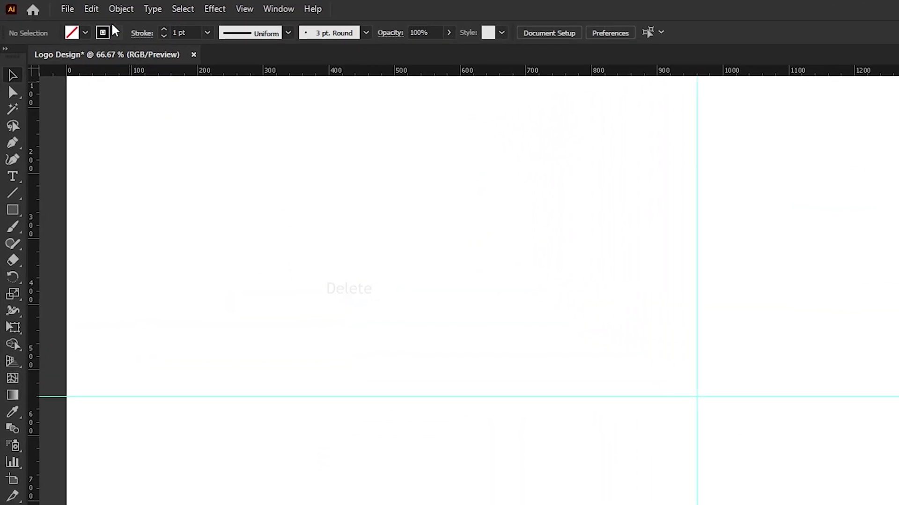
left_click(92, 9)
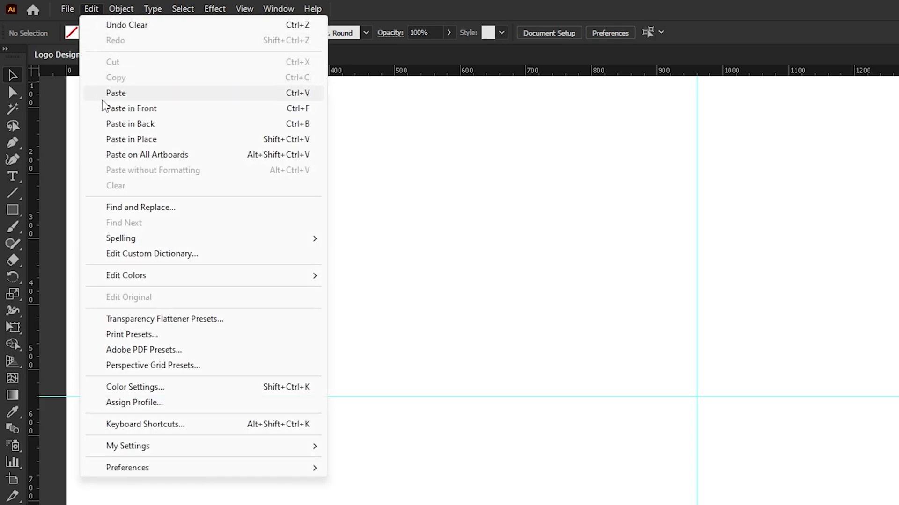
left_click(131, 109)
left_click(332, 385)
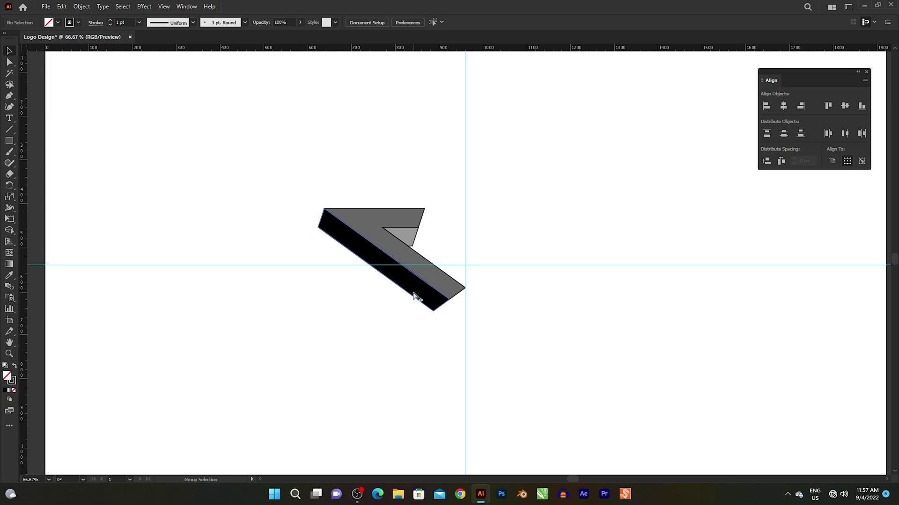
Select all three filled shapes and remove their stroke
scroll(415, 297, "up", 1)
left_click_drag(330, 140, 395, 290)
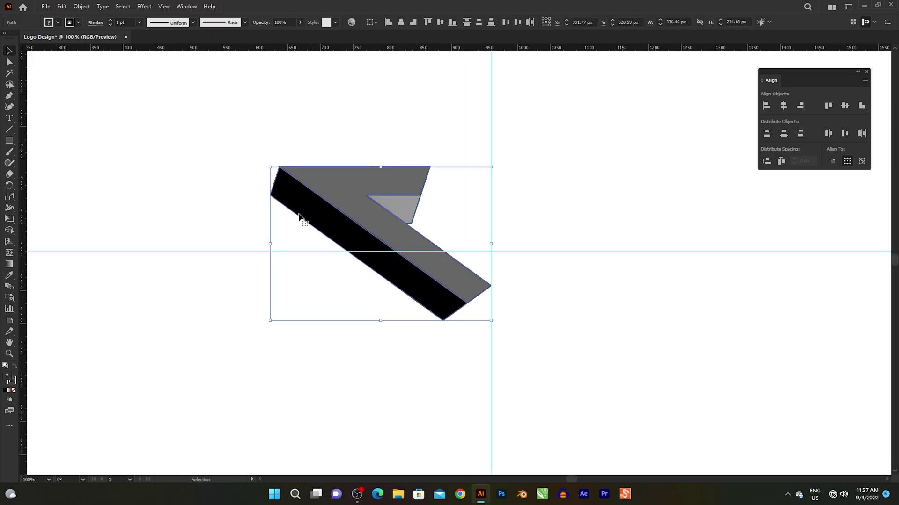
left_click(78, 22)
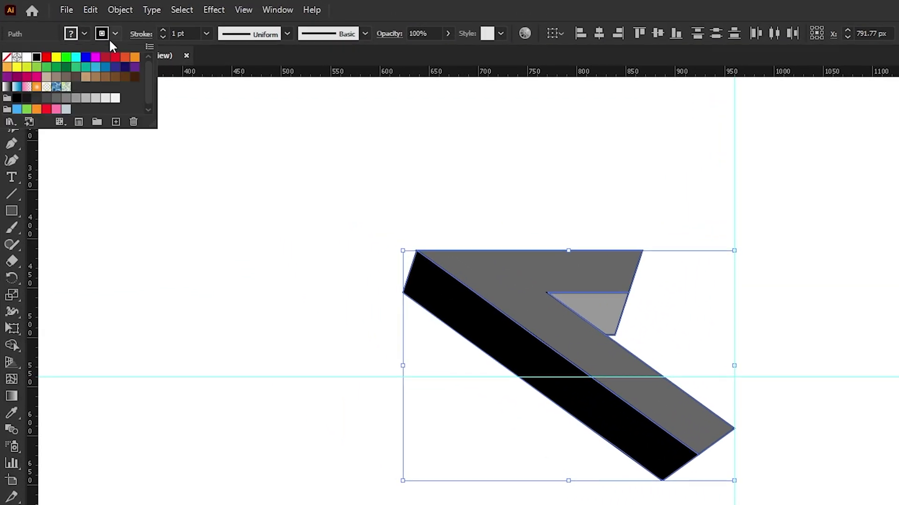
left_click(6, 57)
left_click(24, 32)
Show the gradient settings beside the artwork, apply the White, Black gradient to the three shapes, and deselect them
left_click(279, 10)
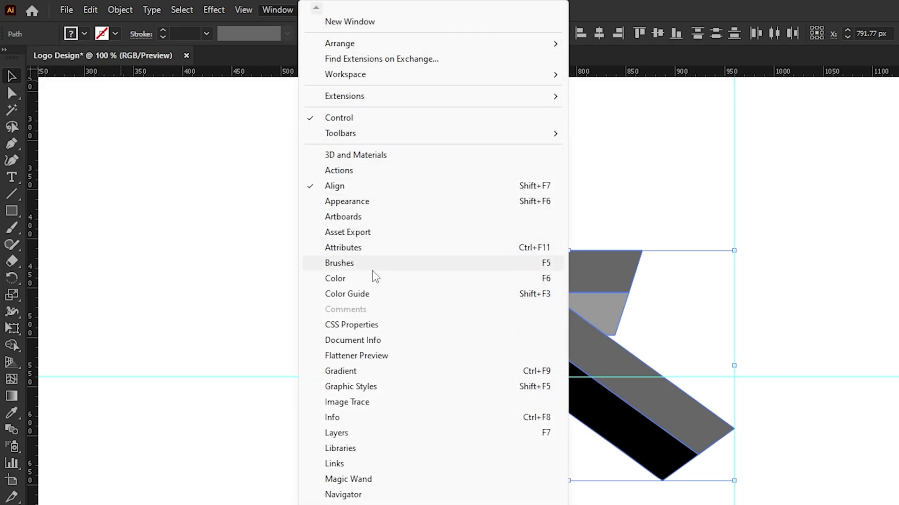
left_click(427, 378)
left_click_drag(853, 272, 831, 281)
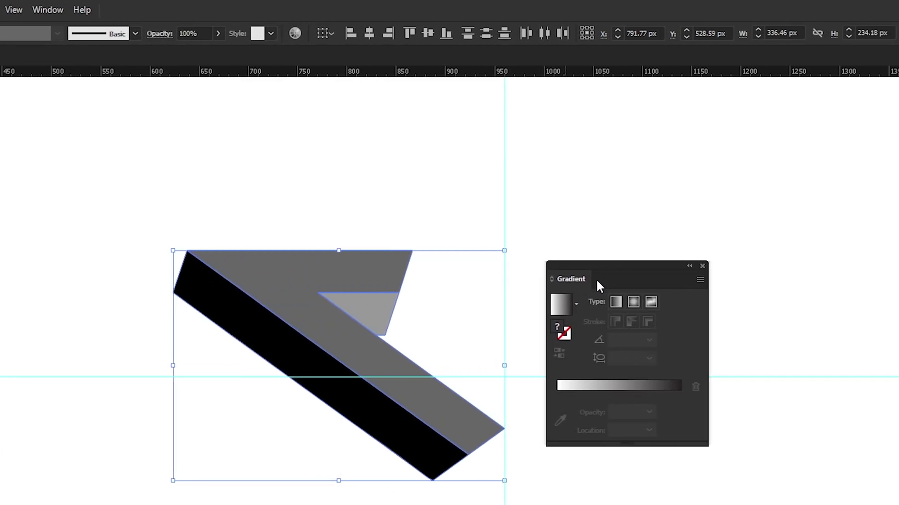
left_click(578, 303)
scroll(534, 324, "up", 1)
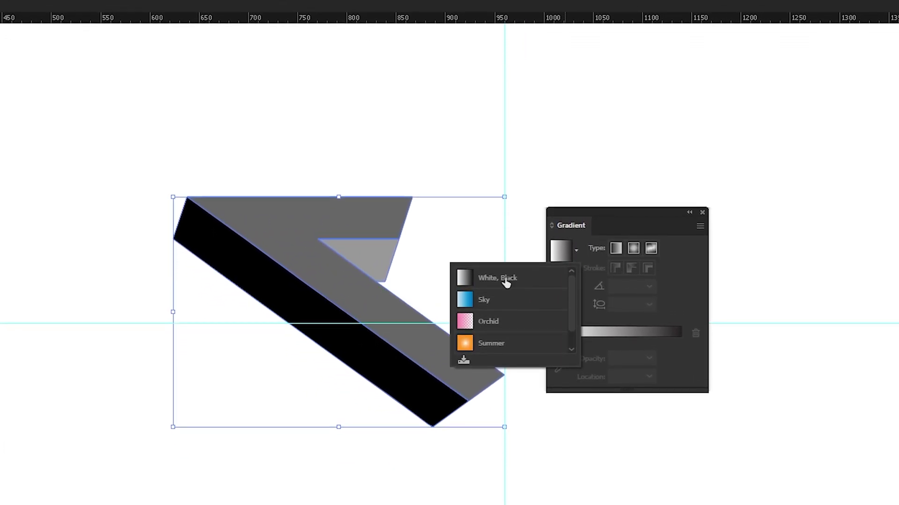
left_click(505, 241)
left_click(516, 228)
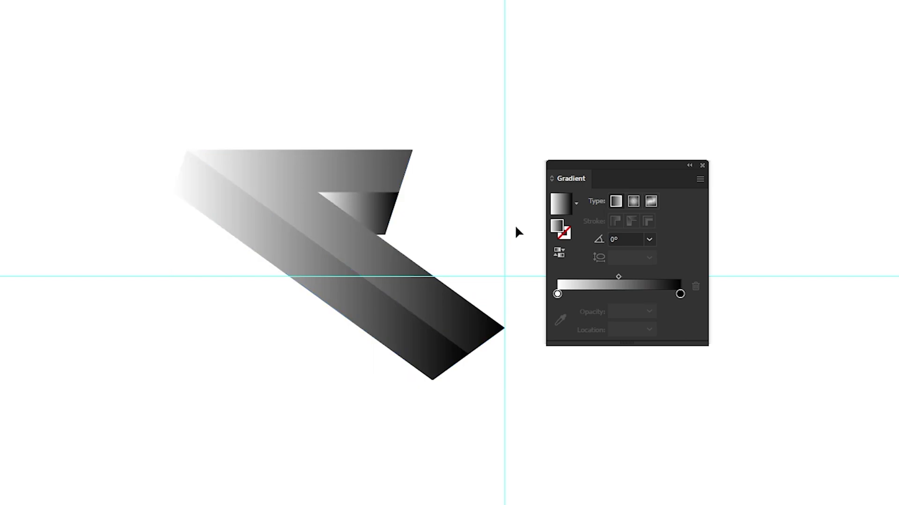
Change the black stop of the lower diagonal band's gradient to dark navy with G 20 and B 50
left_click(431, 346)
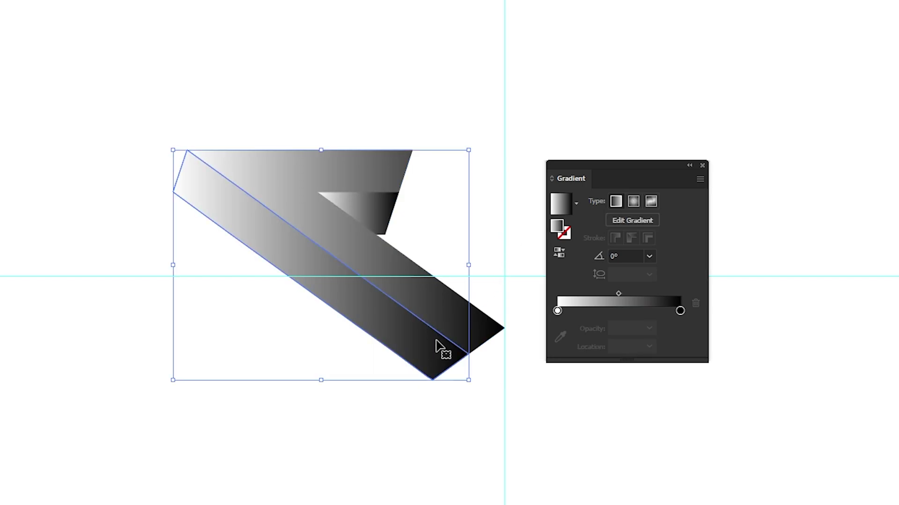
double_click(679, 311)
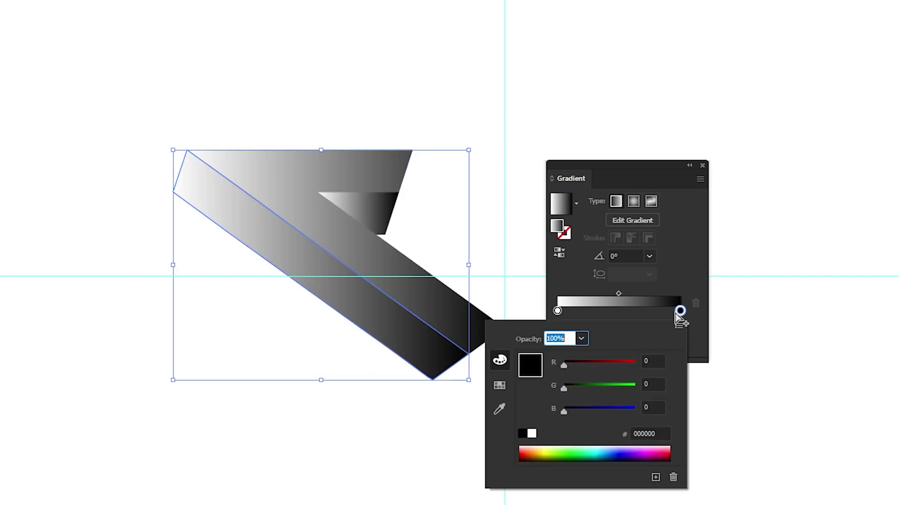
left_click(500, 387)
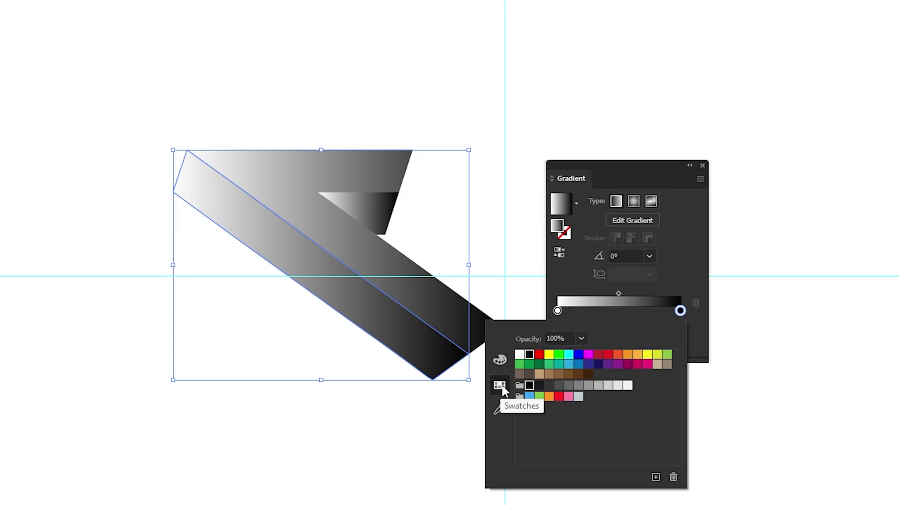
left_click(500, 360)
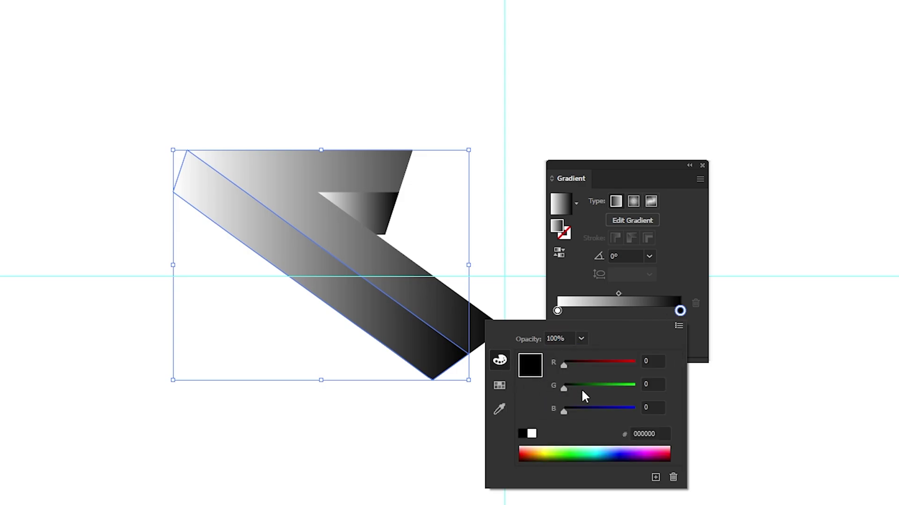
left_click(651, 408)
type("50")
type("20")
key("shift+Tab")
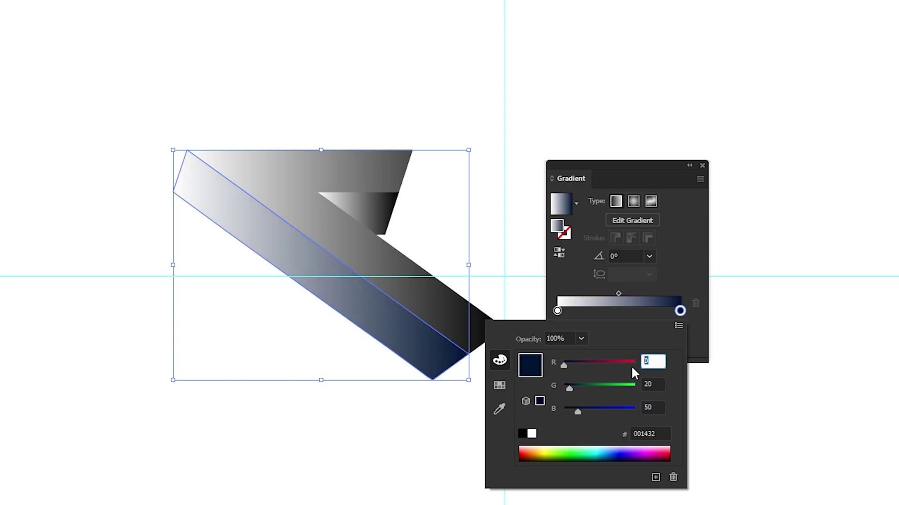
Set R to 27 on the lower diagonal band's dark gradient stop and change its white stop to the teal green swatch
type("27")
left_click(698, 352)
double_click(556, 311)
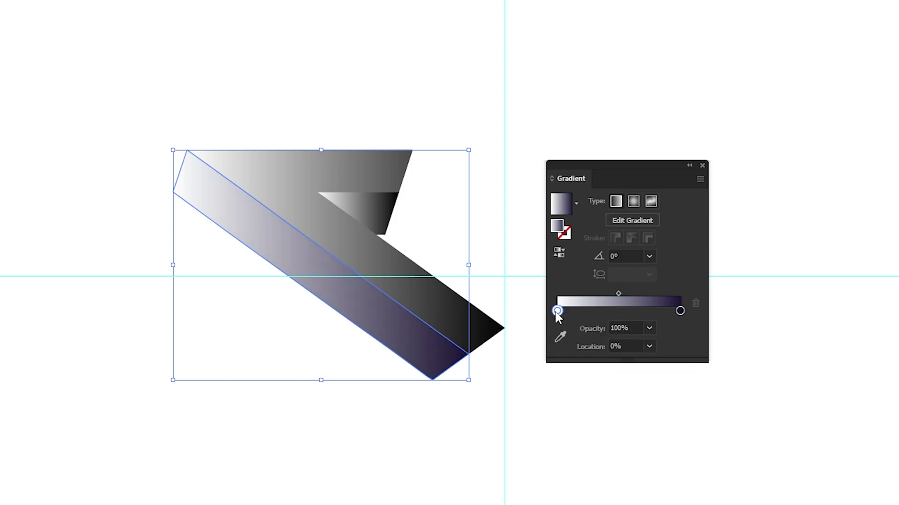
left_click(499, 385)
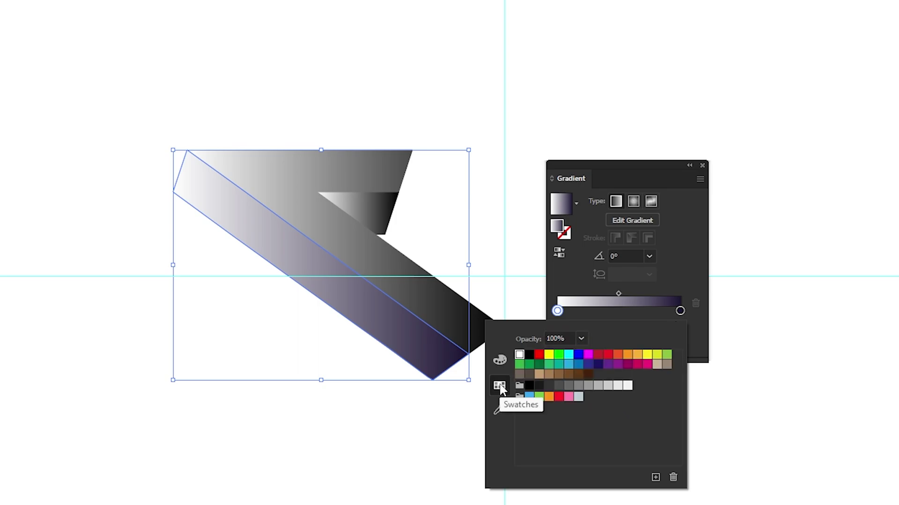
left_click(559, 365)
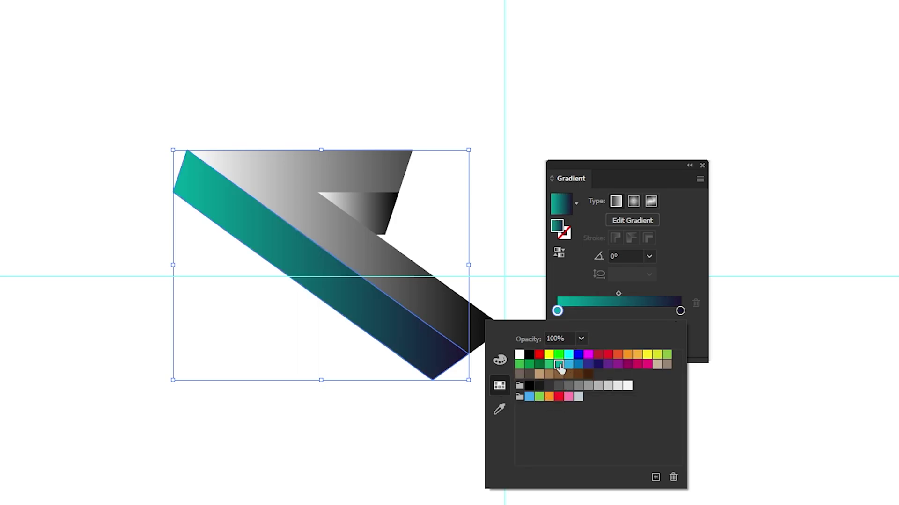
left_click(534, 284)
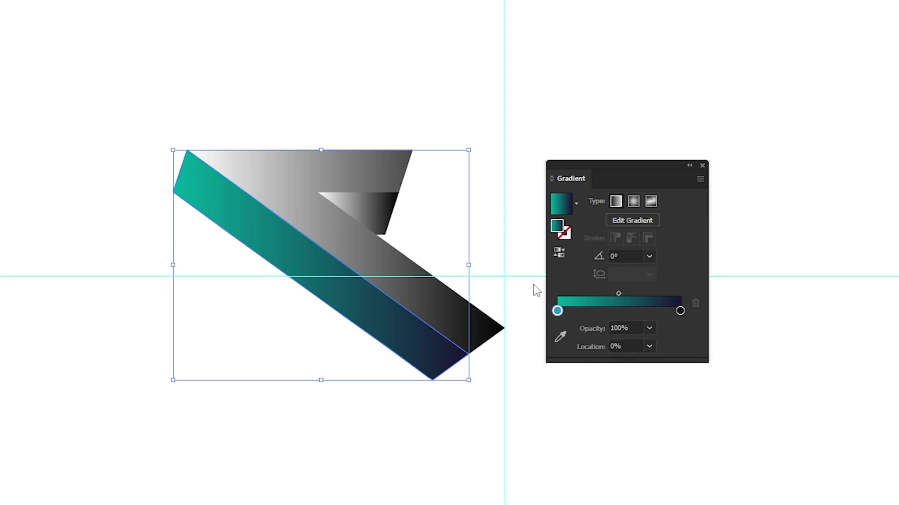
Select the large upper shape and change its white gradient stop to the bright cyan swatch
left_click(451, 310)
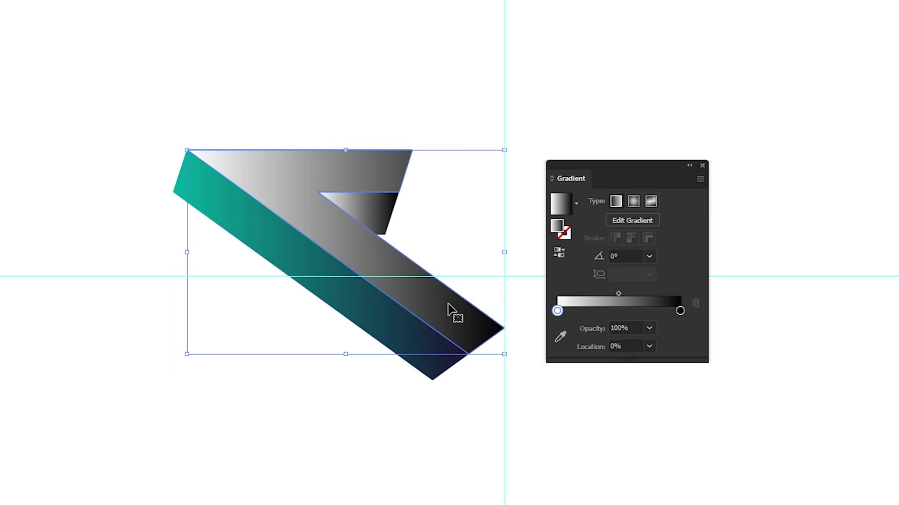
double_click(557, 311)
left_click(569, 354)
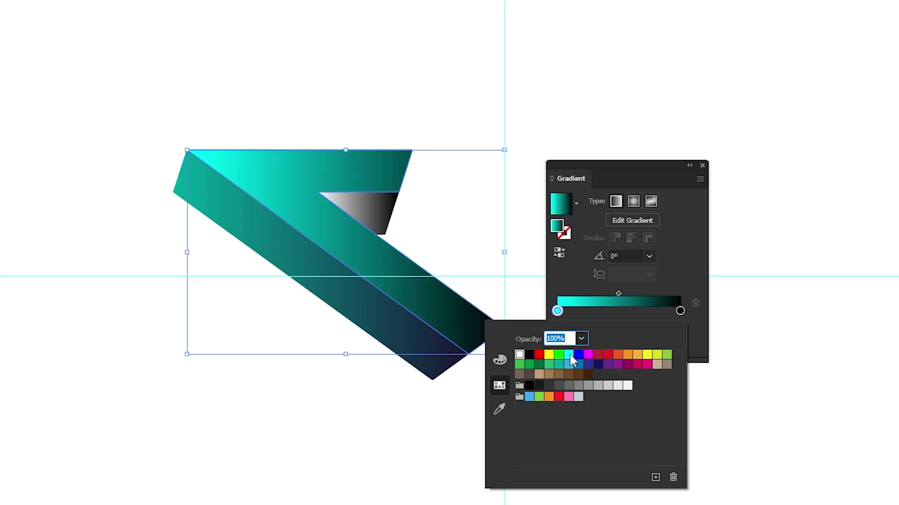
left_click(611, 308)
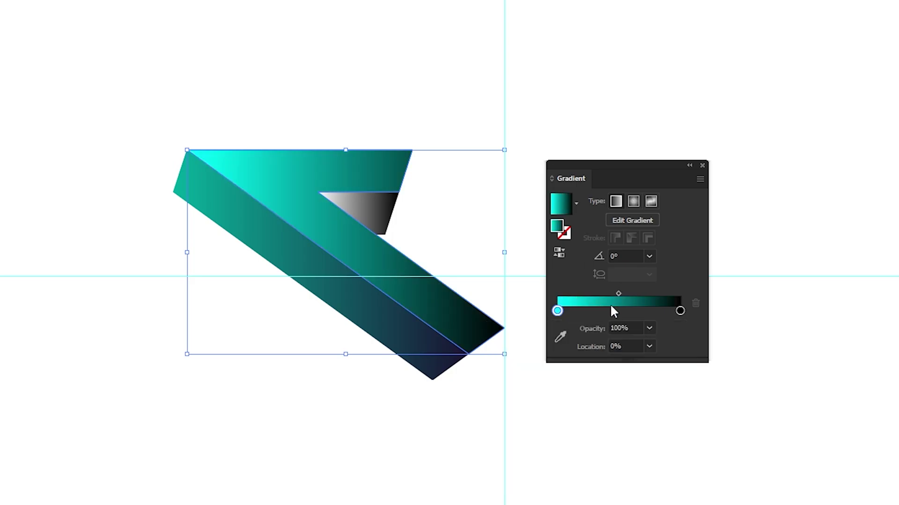
Change the upper shape's black gradient stop to dark navy with R 27, G 20 and B 50, and deselect it
double_click(681, 310)
left_click(501, 361)
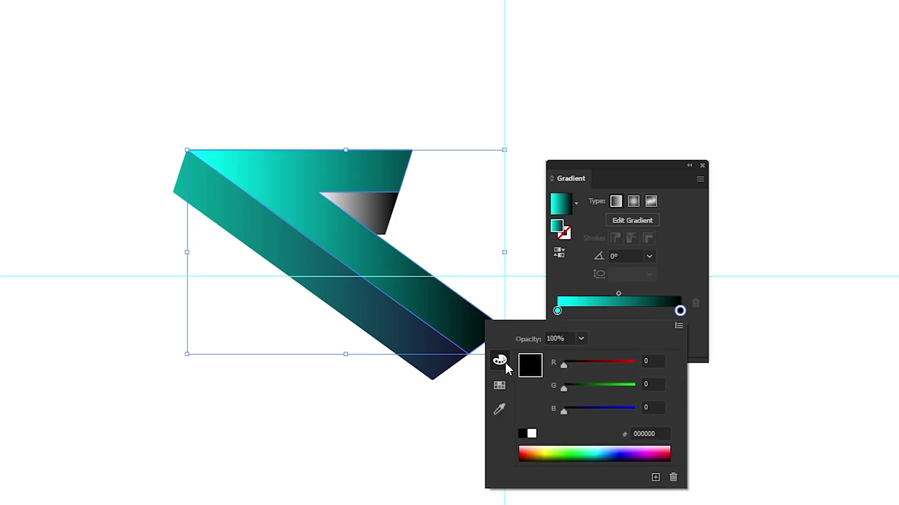
left_click(649, 407)
left_click(649, 384)
type("20")
left_click(652, 362)
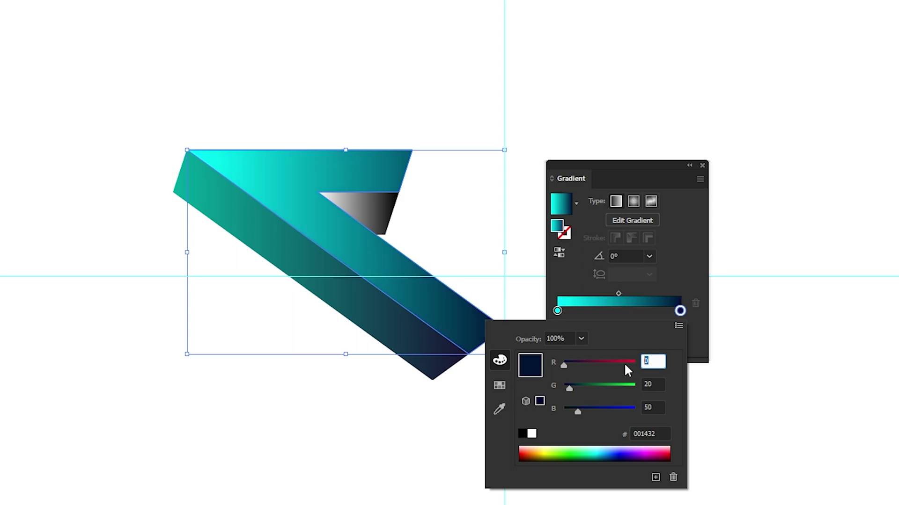
type("27")
left_click(692, 336)
left_click(616, 417)
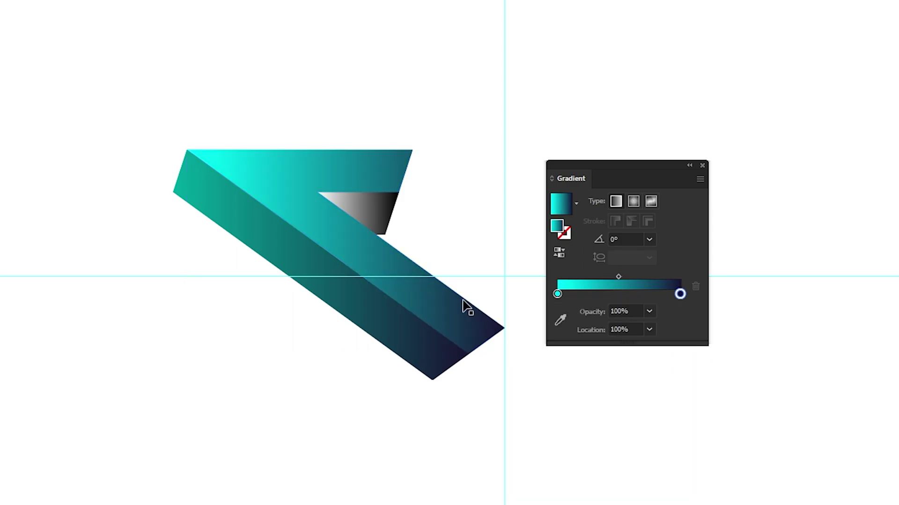
Copy the lower band's teal-to-navy gradient onto the small inner shape with the Eyedropper, and deselect it
left_click(377, 224)
left_click_drag(14, 313, 62, 312)
left_click(482, 225)
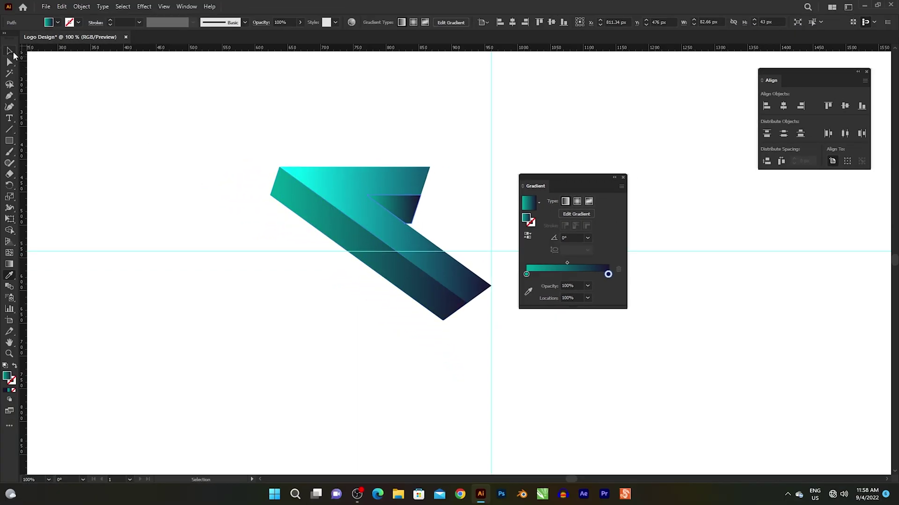
left_click(12, 52)
left_click(93, 102)
Redraw the small inner shape's gradient almost horizontally at about -0.64°, extending past both its sides, and deselect it
left_click(411, 213)
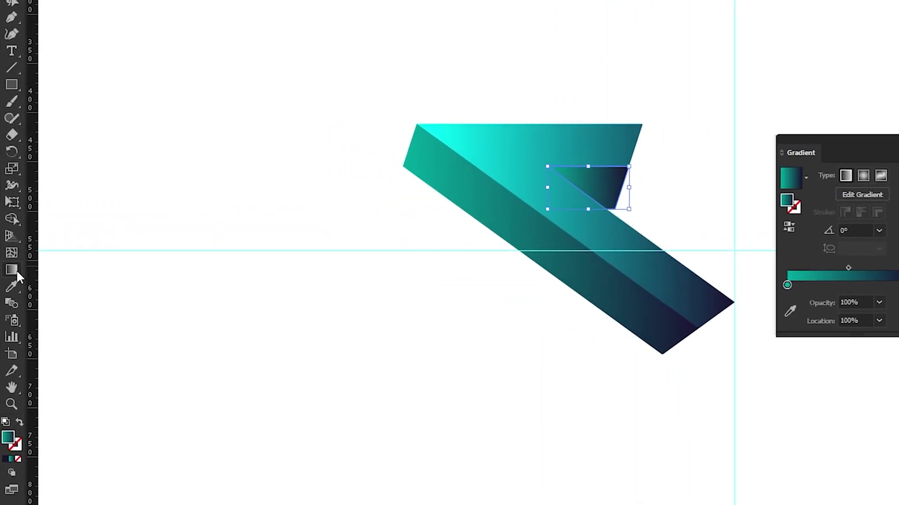
left_click(16, 272)
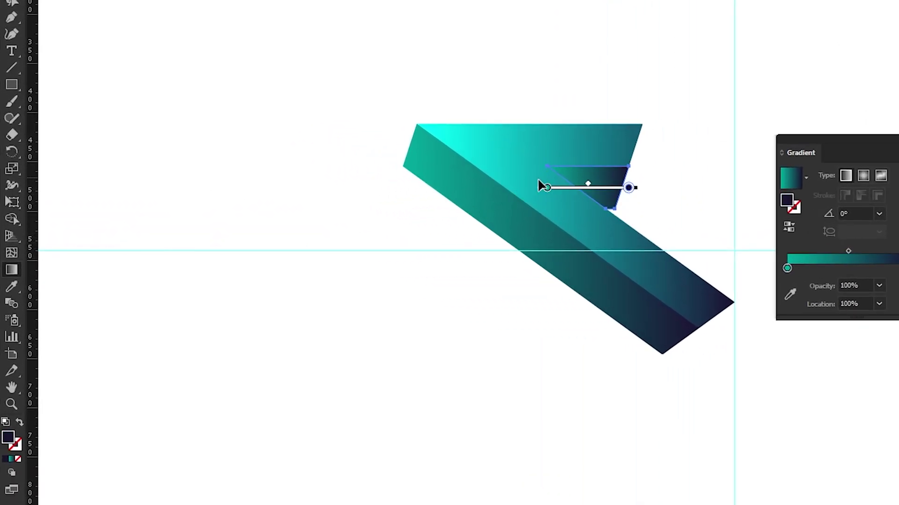
left_click_drag(520, 177, 644, 188)
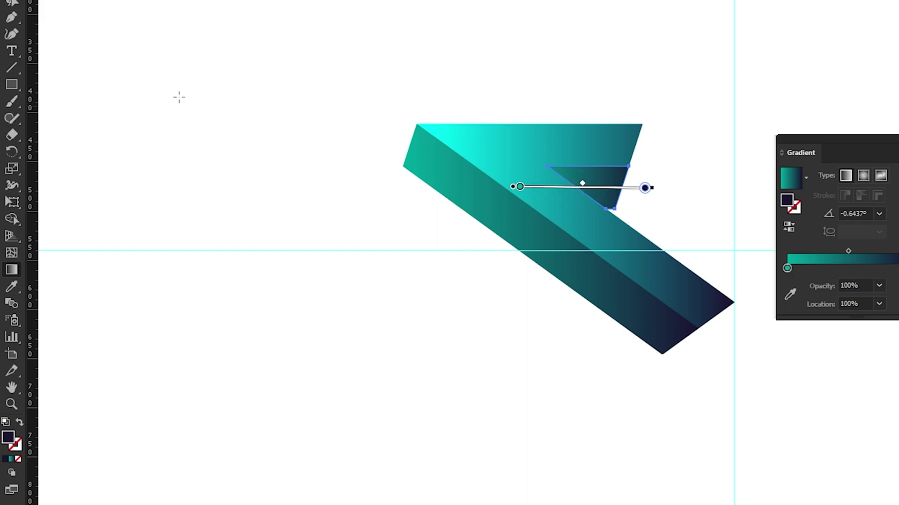
left_click(15, 74)
left_click(188, 72)
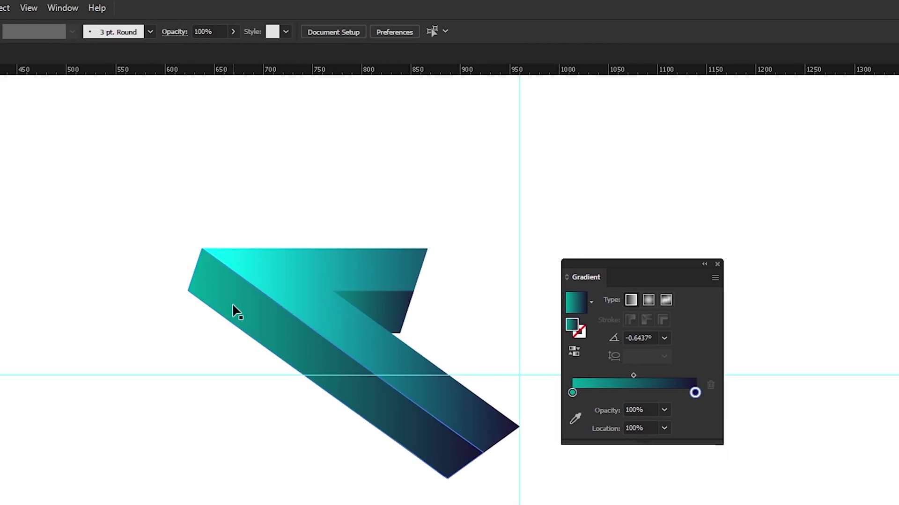
Shift the gradient midpoint of the lower diagonal band to about 62%, and deselect the band
left_click(233, 307)
left_click_drag(636, 393, 650, 394)
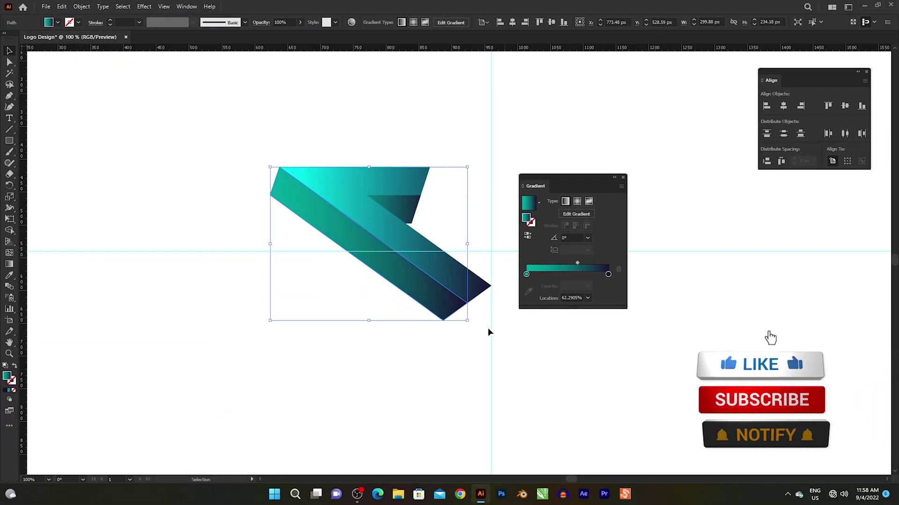
left_click(456, 349)
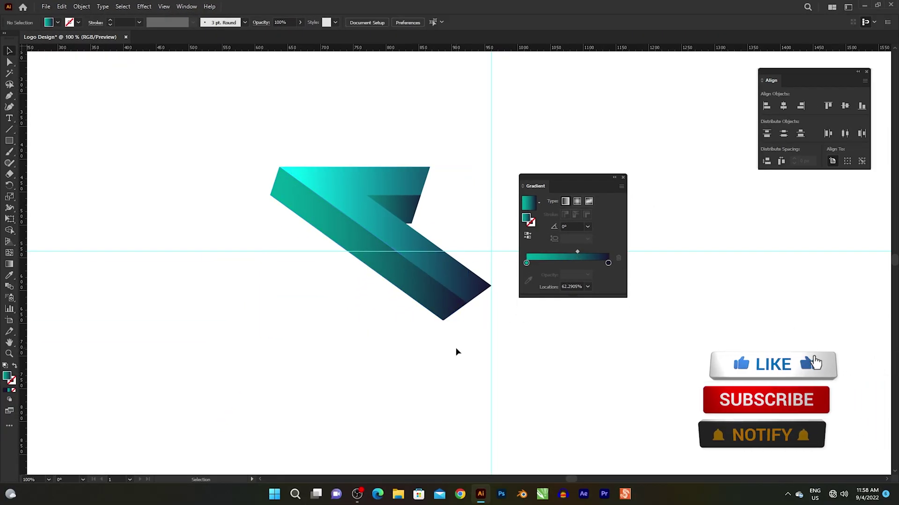
Redraw the large upper shape's gradient at about -0.73° starting left of the shape, move its midpoint to about 60%, and deselect it
left_click(386, 226)
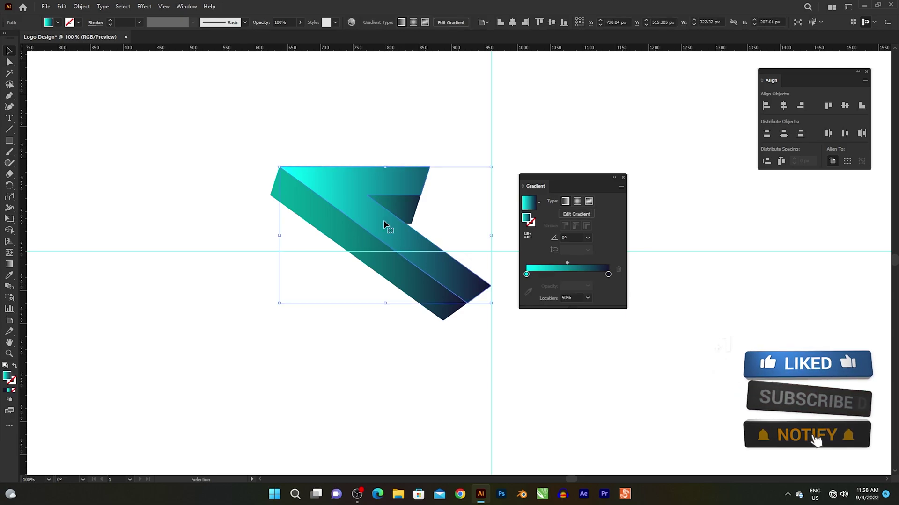
left_click(9, 264)
left_click_drag(253, 163, 476, 165)
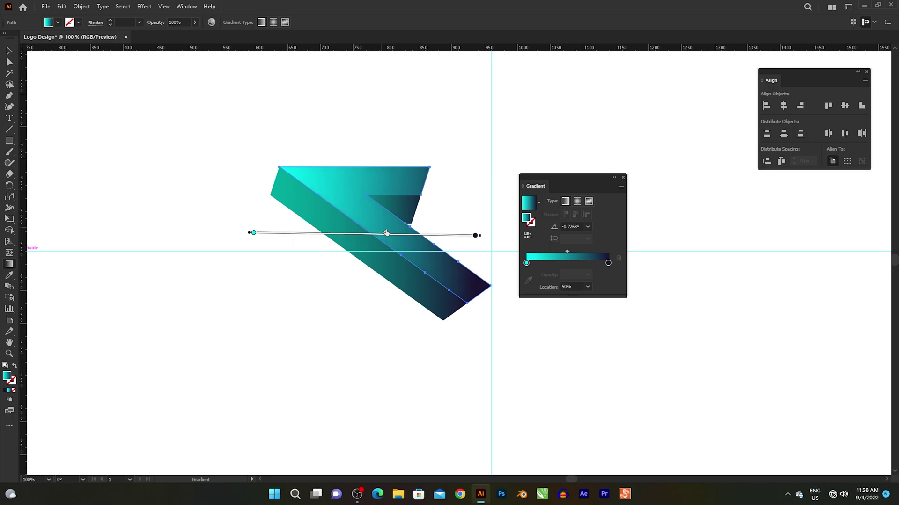
left_click_drag(389, 233, 388, 234)
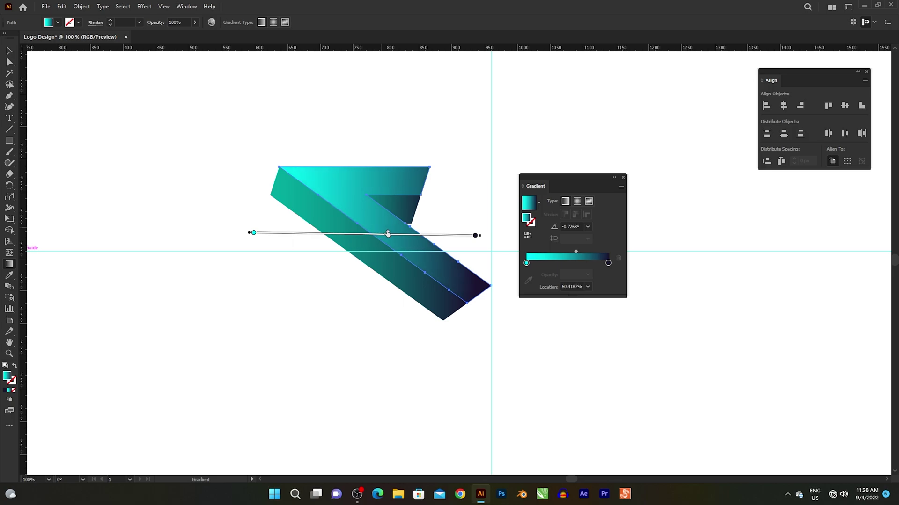
left_click(9, 51)
left_click(135, 170)
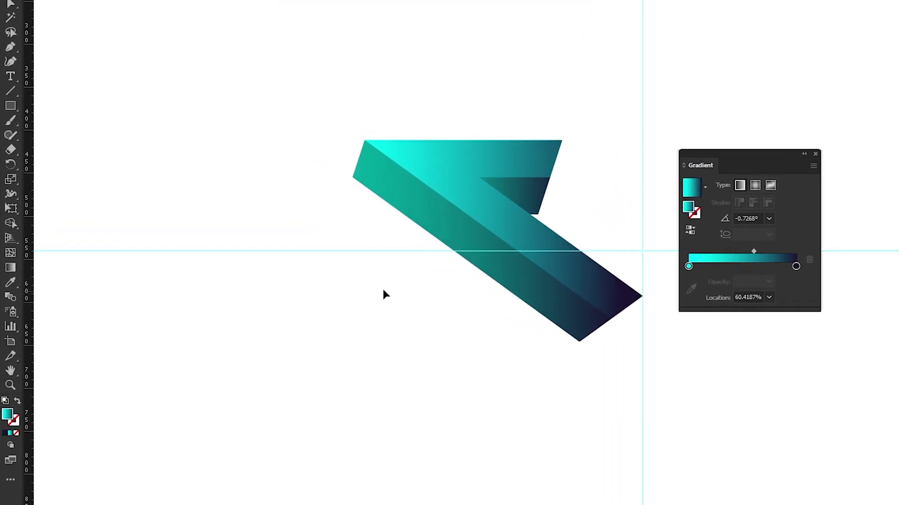
Draw a line with no fill and a white stroke along the edge shared by the two diagonal bands
right_click(10, 70)
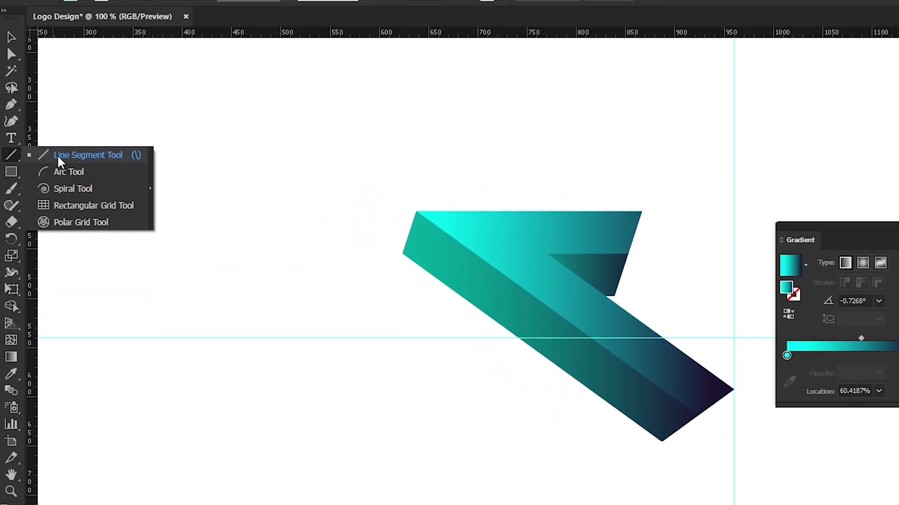
left_click(58, 69)
left_click(84, 32)
left_click(7, 54)
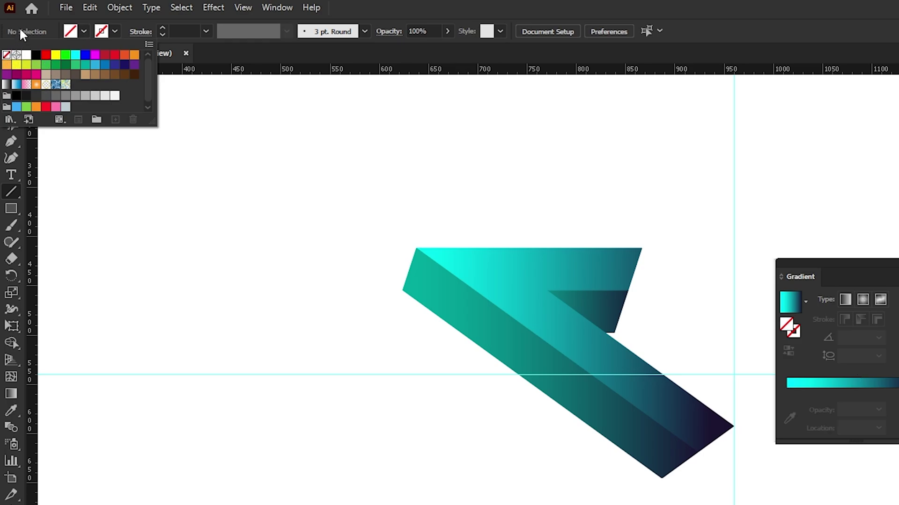
left_click(116, 32)
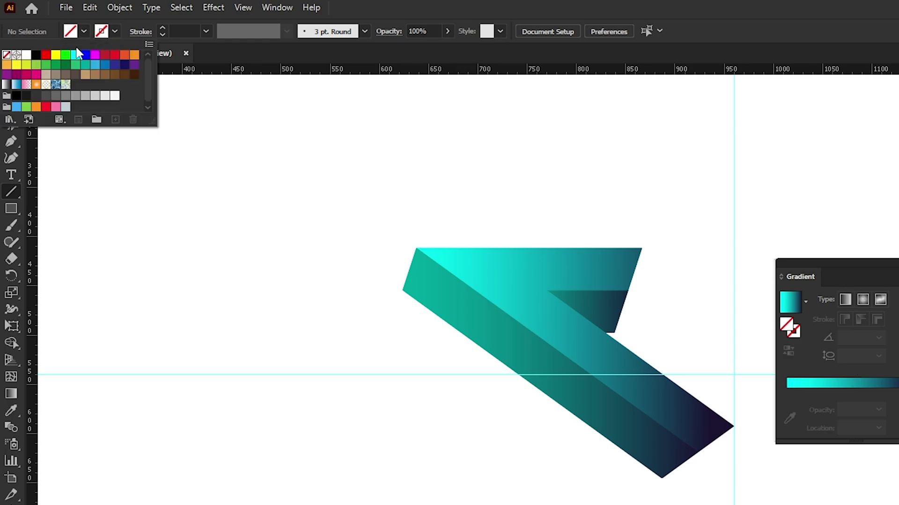
left_click(27, 55)
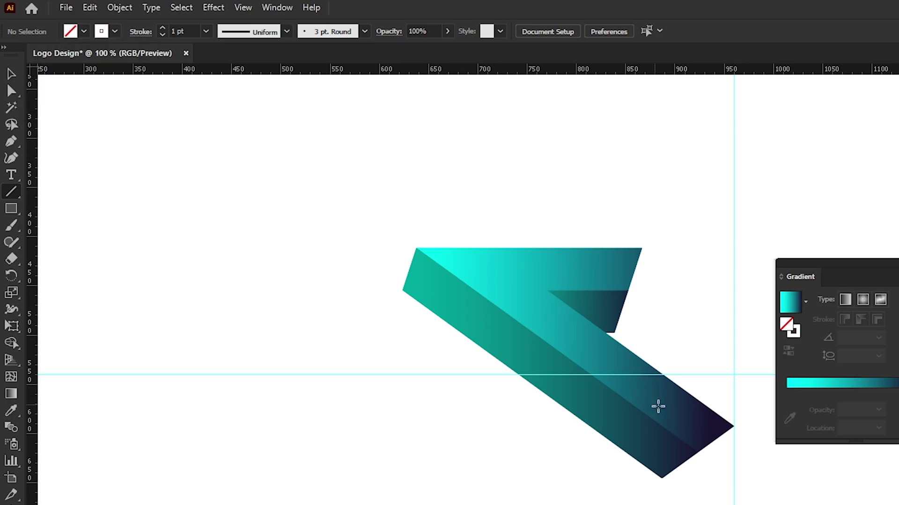
left_click_drag(694, 452, 417, 251)
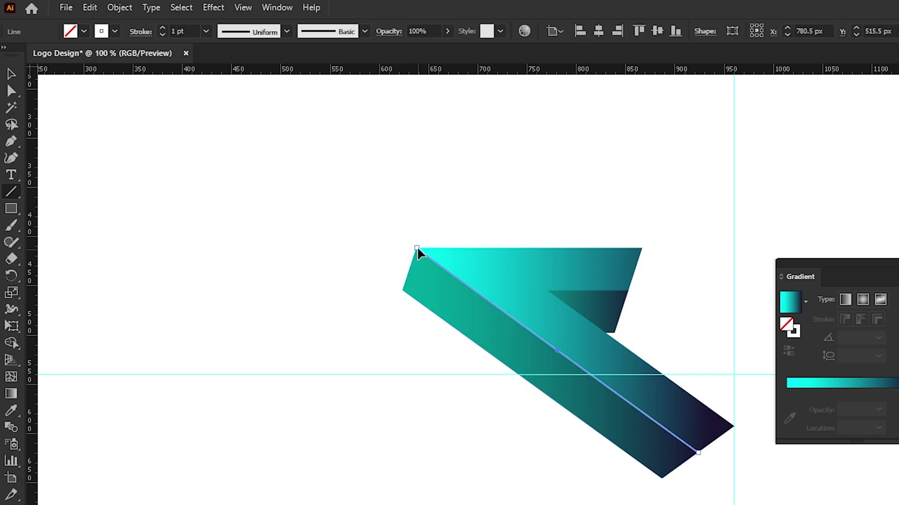
Give the white line Width Profile 1 and a stroke weight of 0.75 pt
left_click(162, 29, "shift")
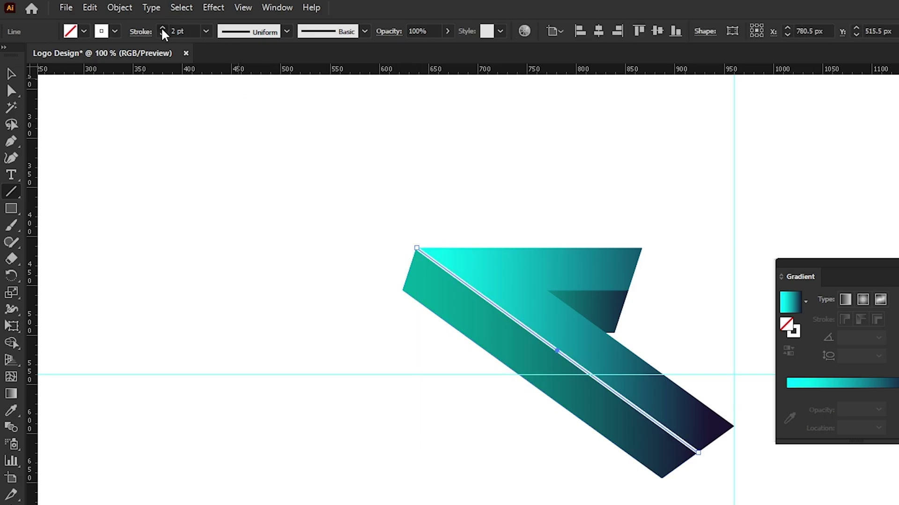
left_click(163, 29)
left_click(245, 34)
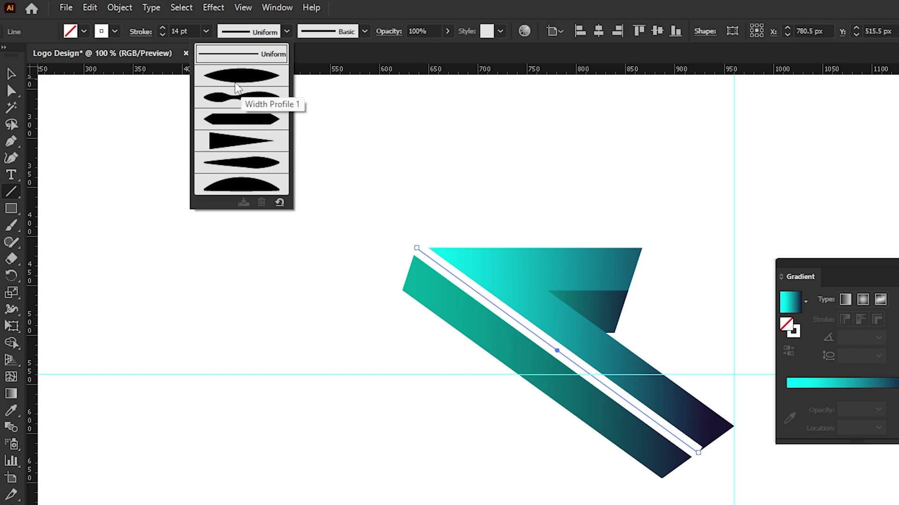
left_click(236, 77)
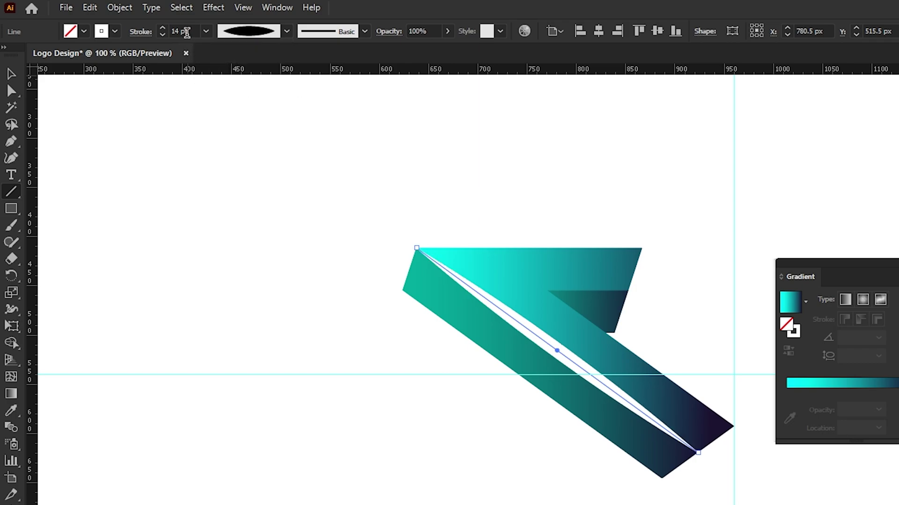
double_click(186, 32)
type("7")
key("Return")
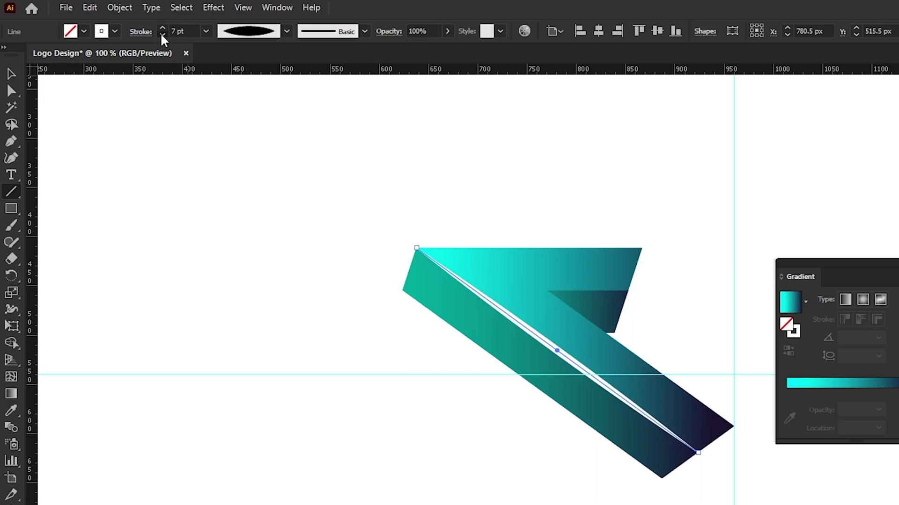
left_click(161, 35)
left_click(162, 35)
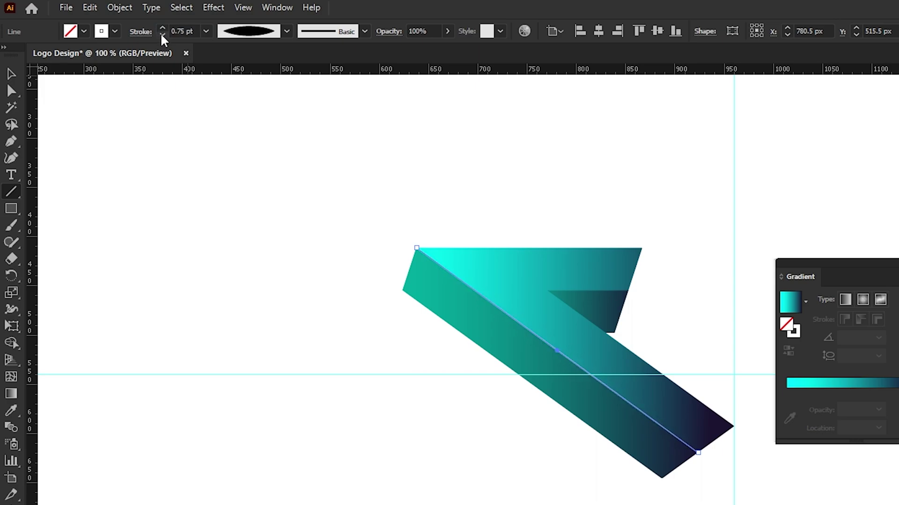
Expand the appearance of the tapered white line into a filled path, and deselect it
left_click(125, 9)
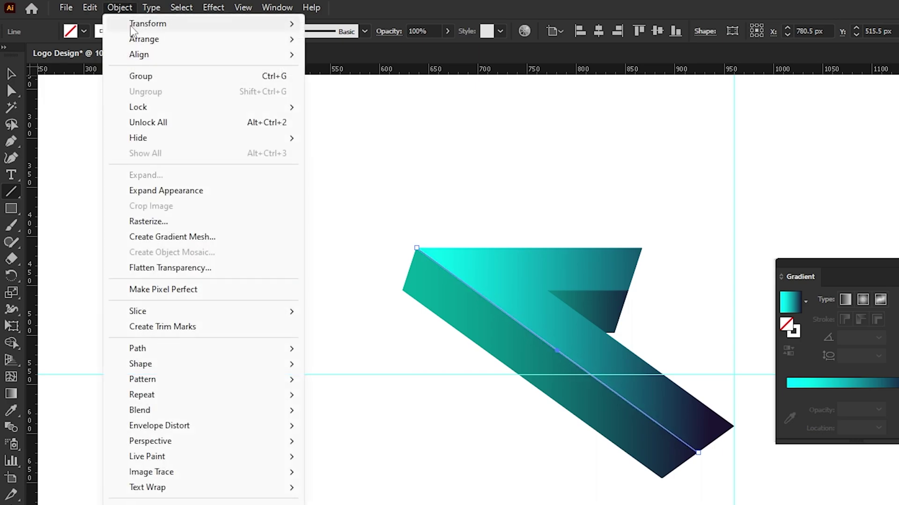
left_click(146, 191)
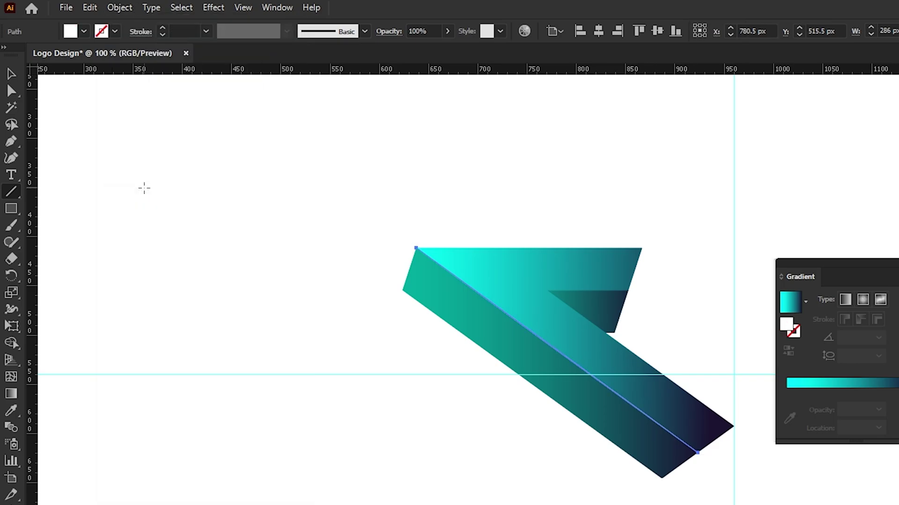
left_click(13, 72)
left_click(121, 153)
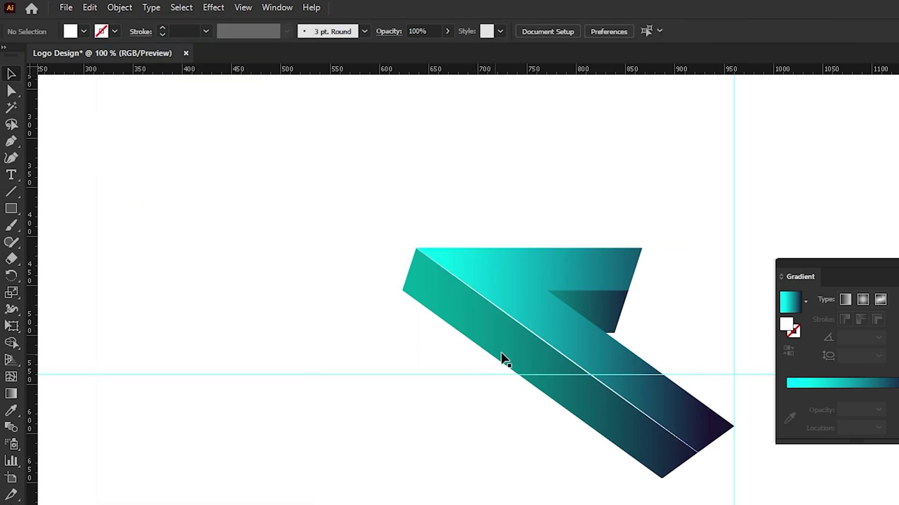
scroll(575, 343, "up", 2)
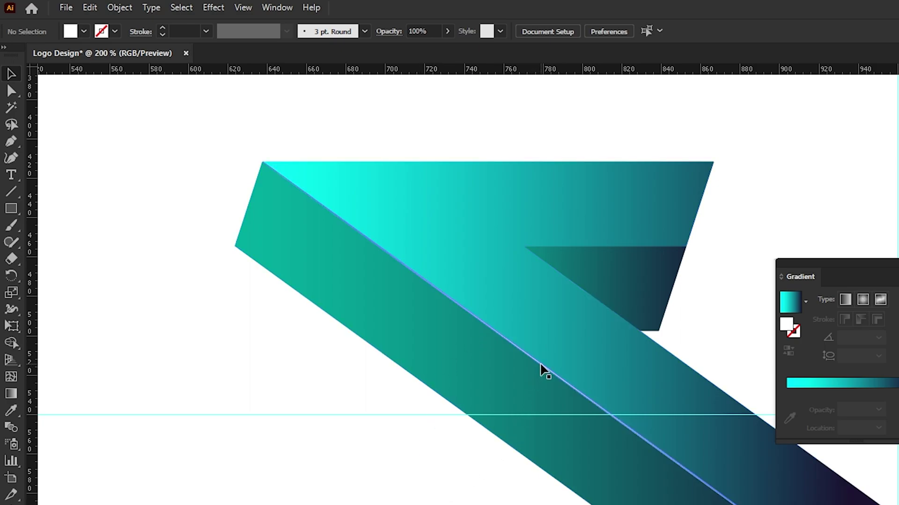
Fill the expanded long highlight with the large upper shape's teal-to-navy gradient using the Eyedropper, and deselect it
left_click(540, 370)
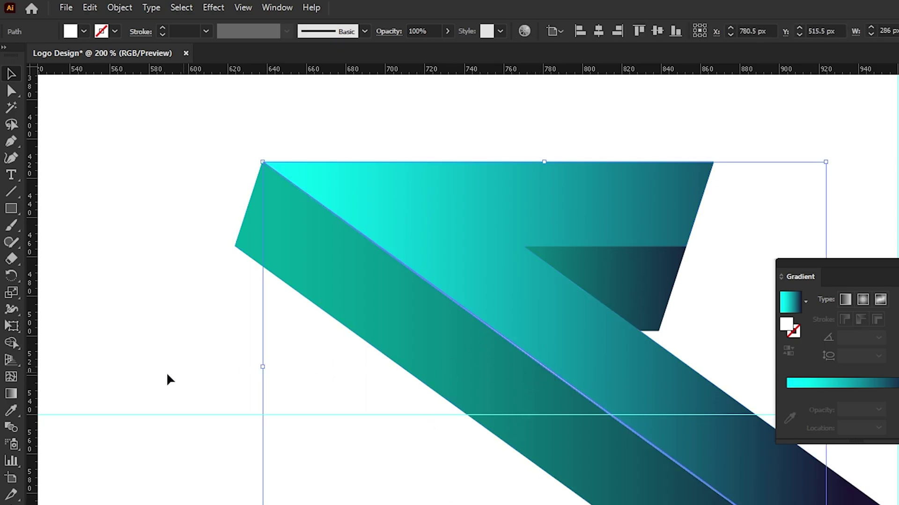
left_click_drag(10, 410, 53, 417)
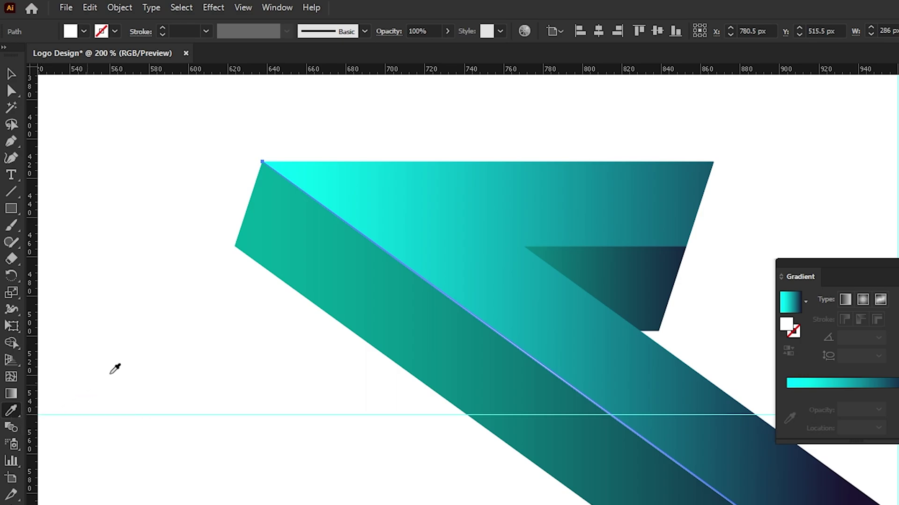
left_click(394, 207)
key("v")
left_click(127, 164)
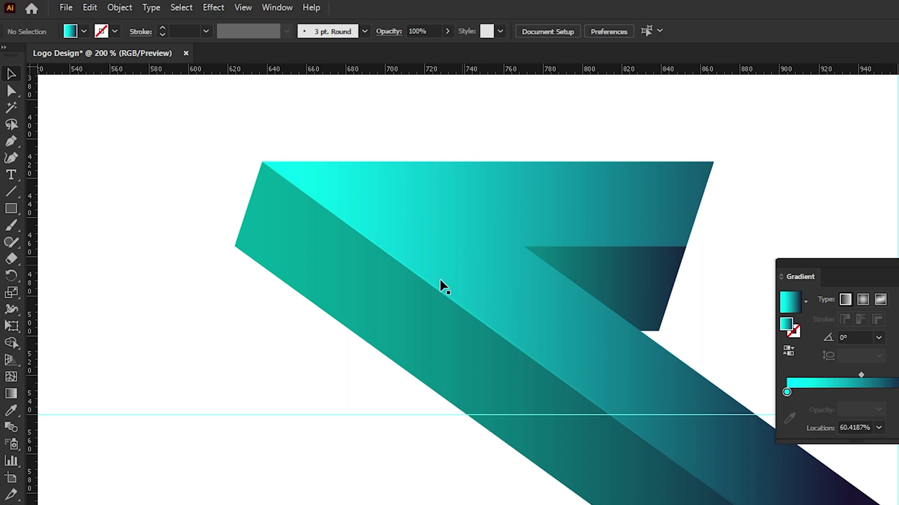
Move the long highlight's gradient midpoint to about 85%, and deselect it
left_click(522, 357)
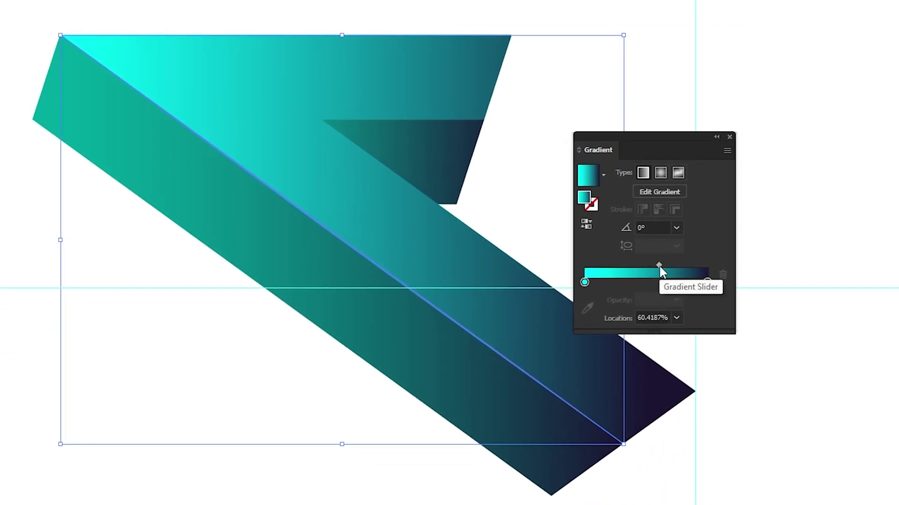
left_click_drag(861, 392, 878, 396)
left_click_drag(677, 270, 690, 267)
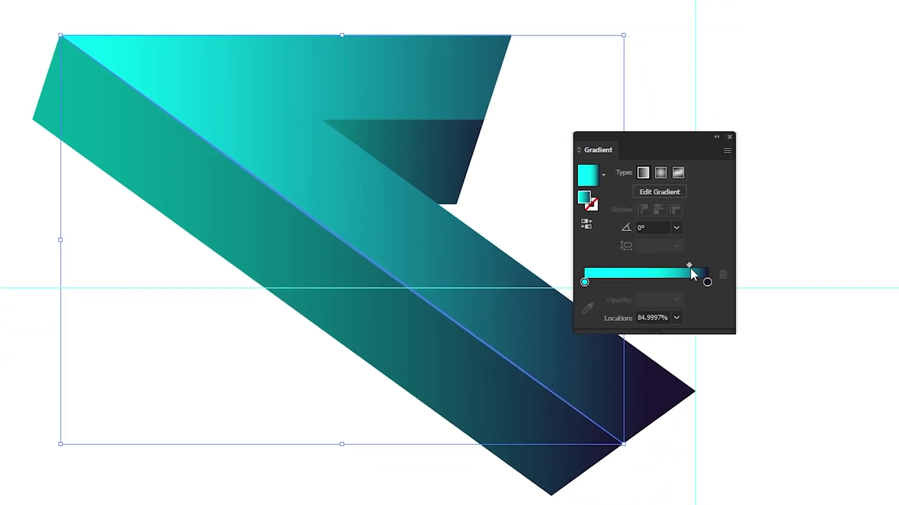
left_click(307, 416)
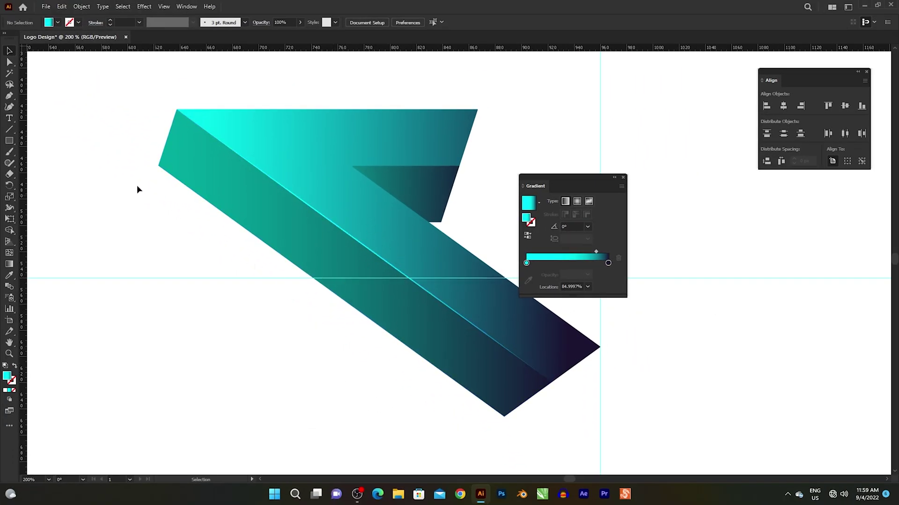
Draw a horizontal line about 83 px long along the upper edge of the small dark shape, ending at its inner corner
left_click(8, 131)
left_click(32, 131)
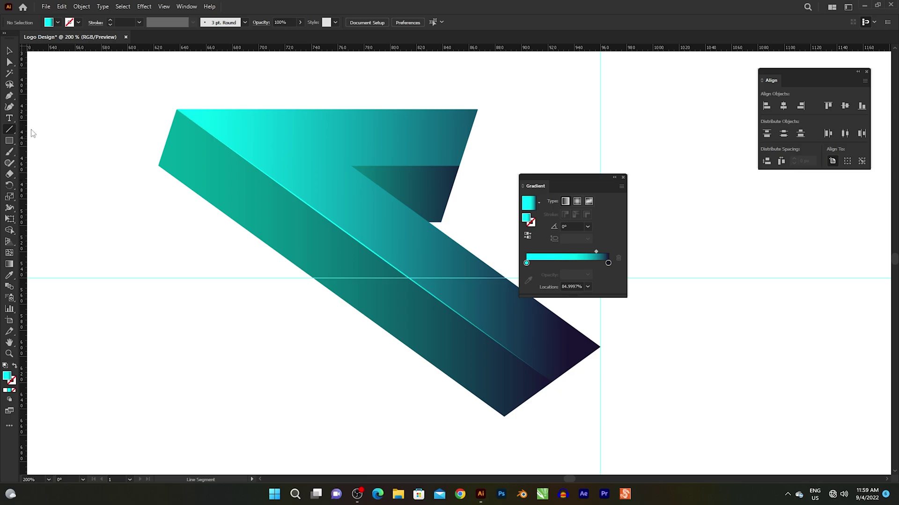
left_click_drag(459, 165, 352, 165)
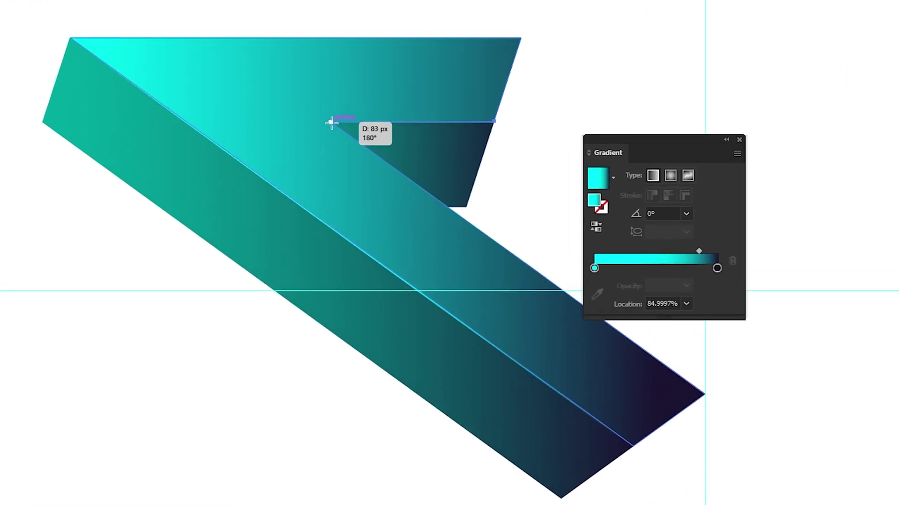
left_click_drag(331, 121, 330, 120)
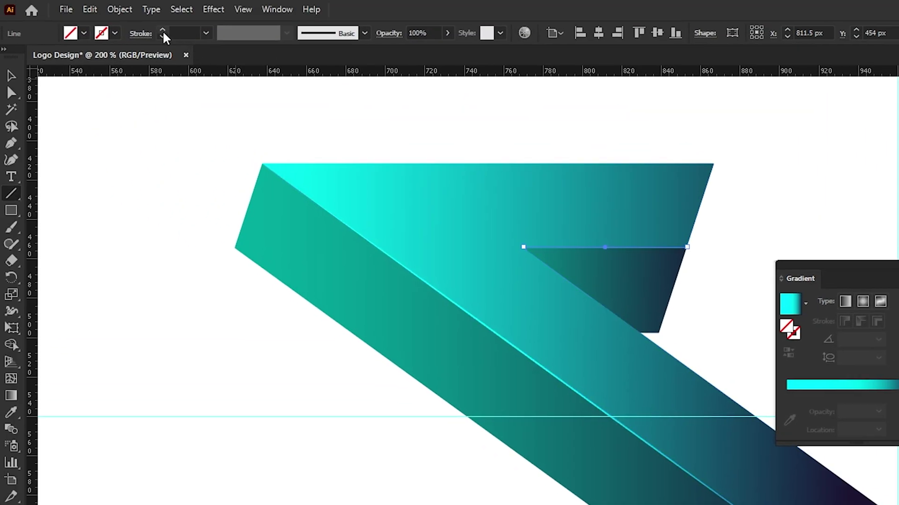
Give the short horizontal line a white stroke with a width profile tapering toward the inner corner and a weight of 0.75 pt
left_click(163, 30)
left_click(163, 31)
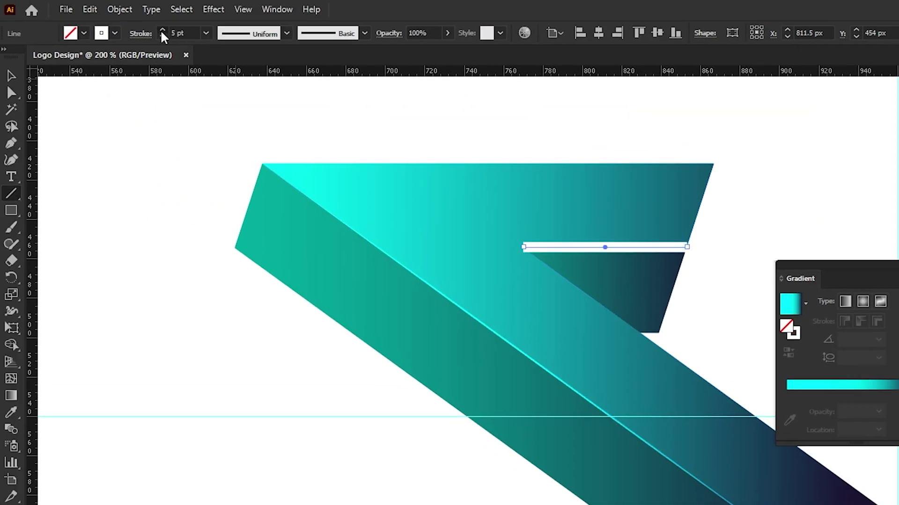
left_click(237, 42)
left_click(243, 143)
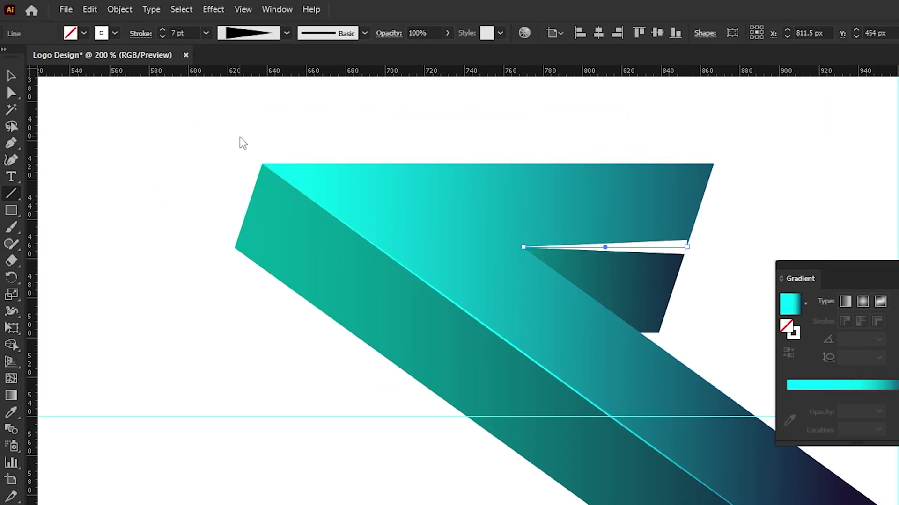
left_click(162, 37)
left_click(162, 37)
left_click(162, 37)
left_click(163, 37)
left_click(163, 37)
left_click(162, 37)
left_click(162, 37)
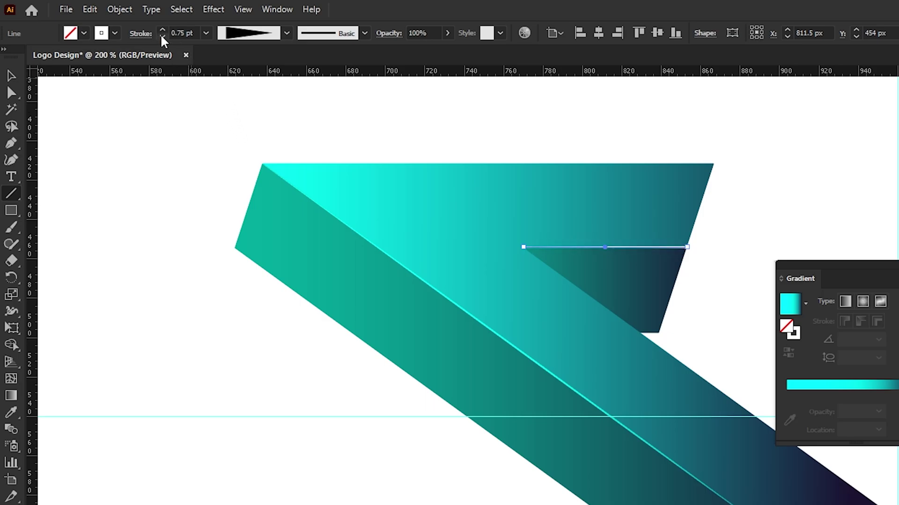
Expand the short line's appearance, fill it with the long highlight's gradient using the Eyedropper, and deselect it
left_click(120, 10)
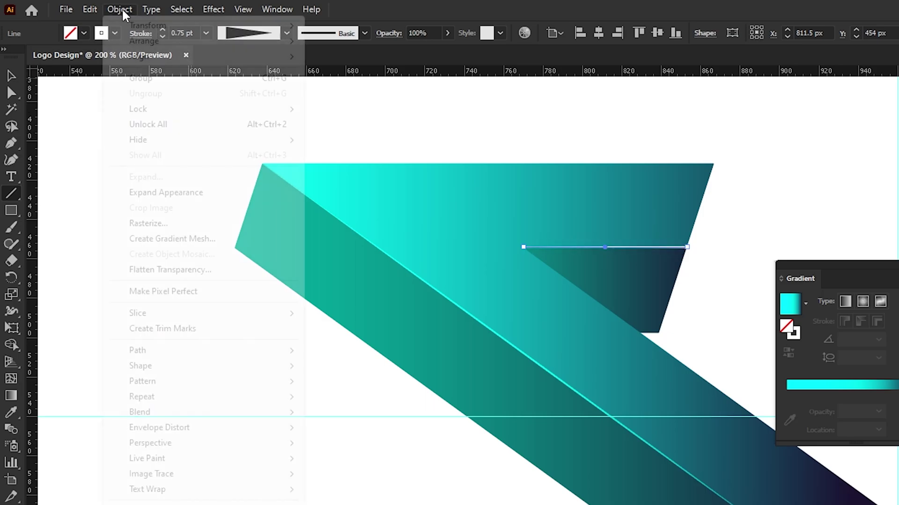
left_click(135, 192)
left_click(11, 412)
scroll(559, 375, "up", 1)
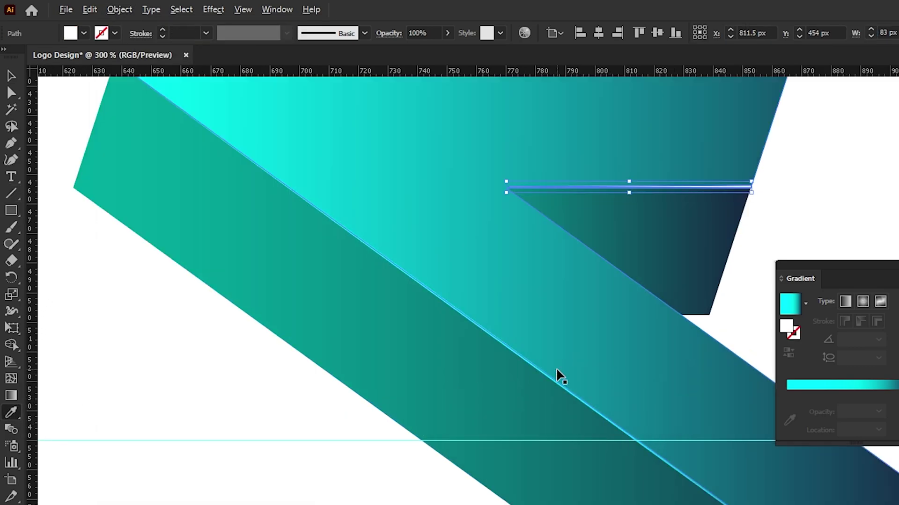
scroll(561, 377, "up", 1)
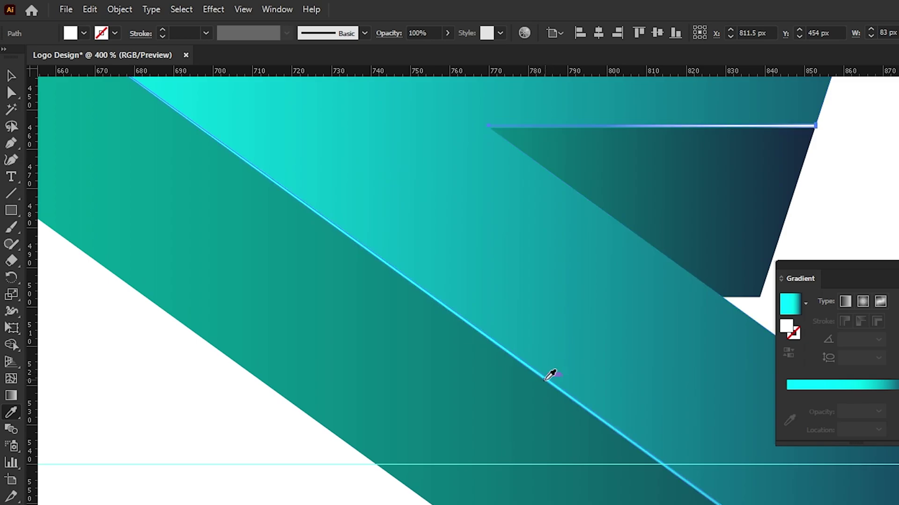
left_click(551, 375)
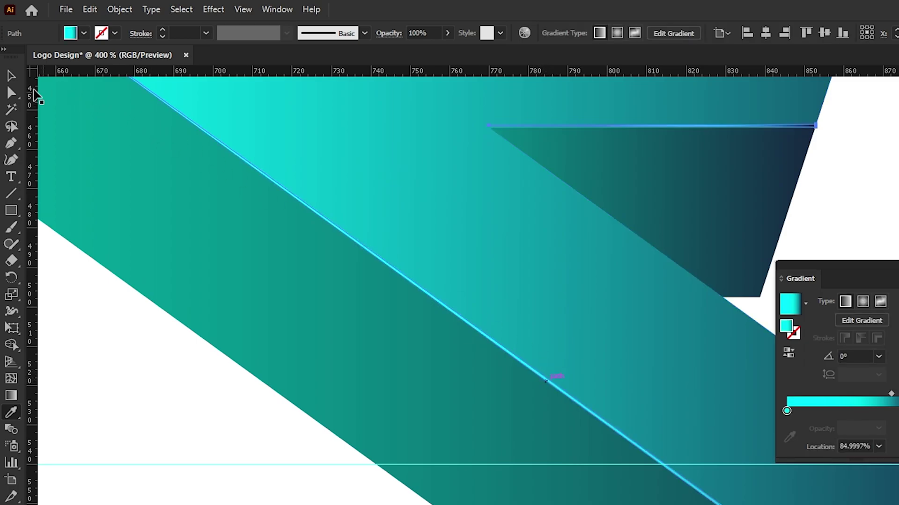
left_click(12, 75)
left_click(114, 346)
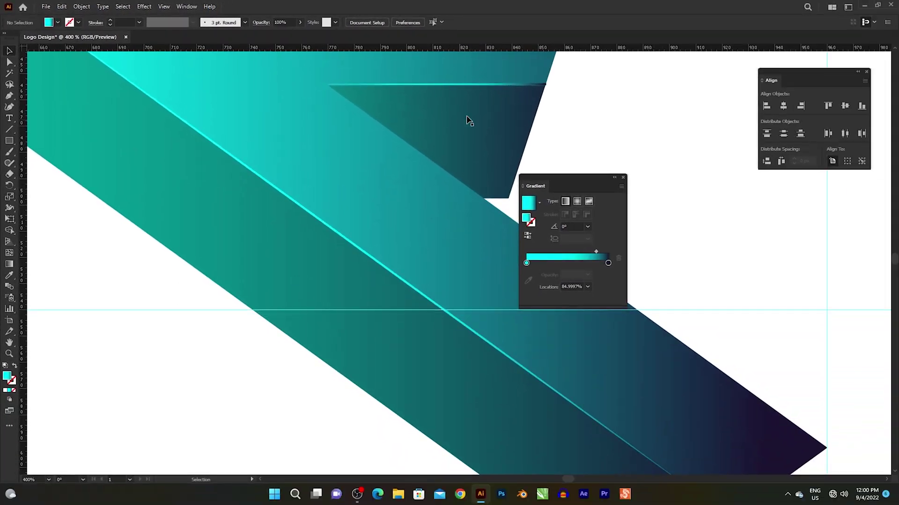
Redraw the short highlight's gradient at about 0.2° so it extends beyond both ends of the shape, and deselect it
left_click(502, 90)
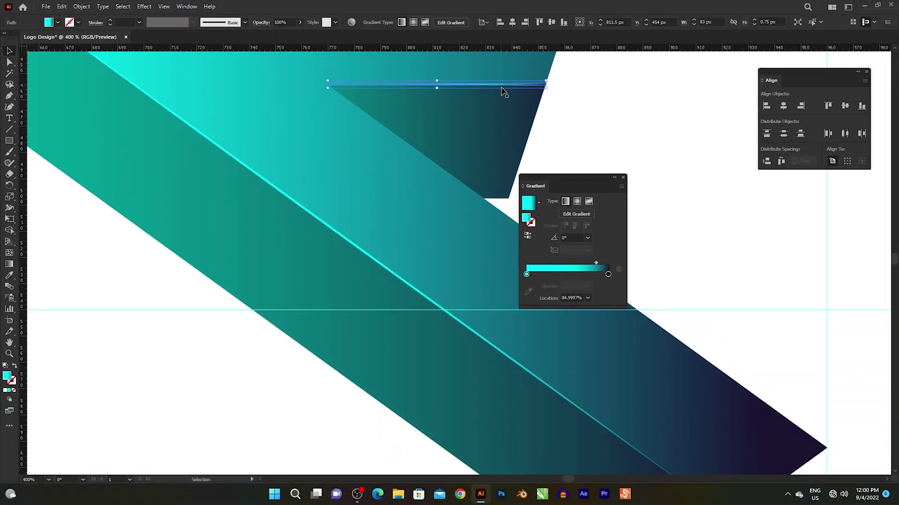
left_click(13, 265)
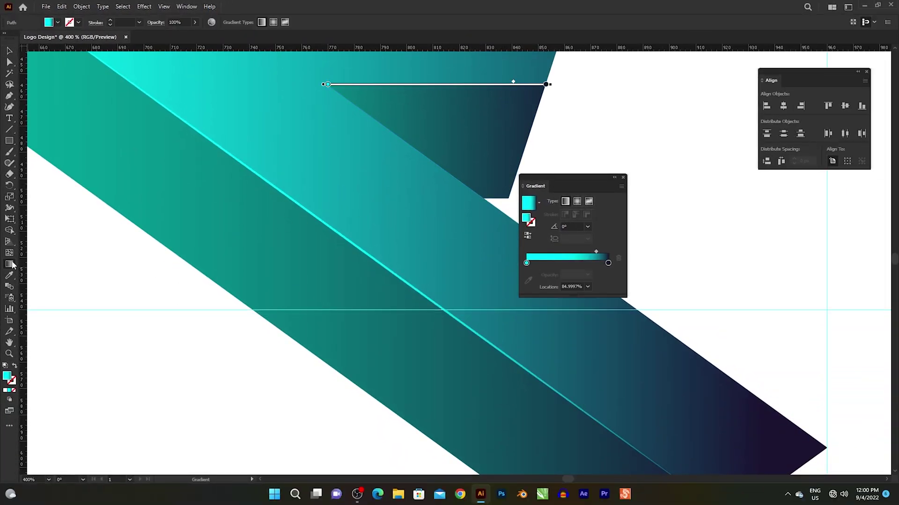
mouse_move(308, 72)
left_mouse_down()
mouse_move(583, 68)
mouse_move(575, 71)
left_mouse_up()
left_click(9, 50)
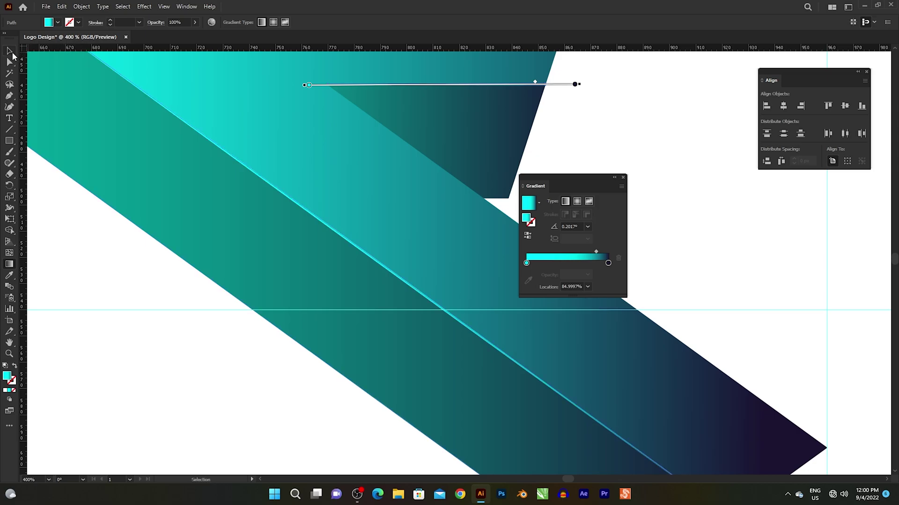
left_click(59, 244)
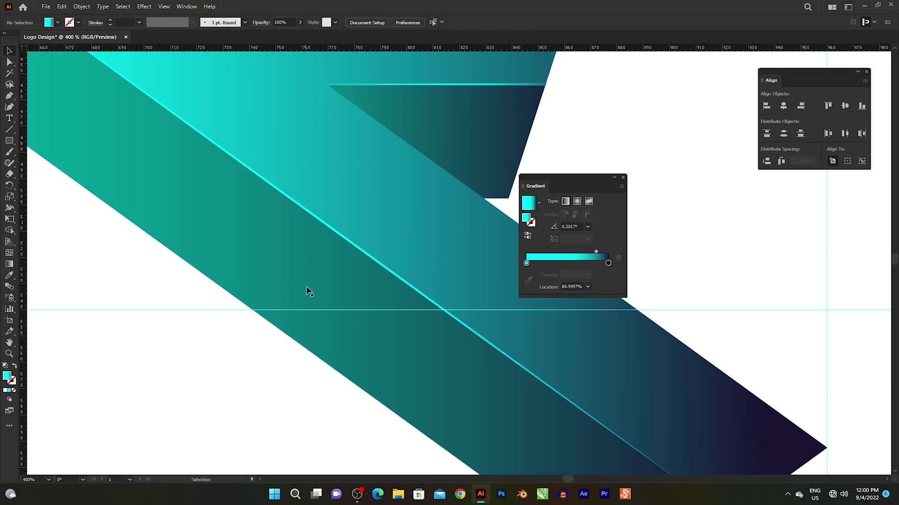
Group all the shapes and highlights of the star arm
scroll(306, 288, "down", 1)
left_click_drag(570, 180, 820, 188)
scroll(347, 243, "down", 2)
mouse_move(401, 234)
left_mouse_down()
mouse_move(395, 219)
mouse_move(388, 225)
left_mouse_up()
left_click_drag(223, 107, 362, 355)
right_click(267, 166)
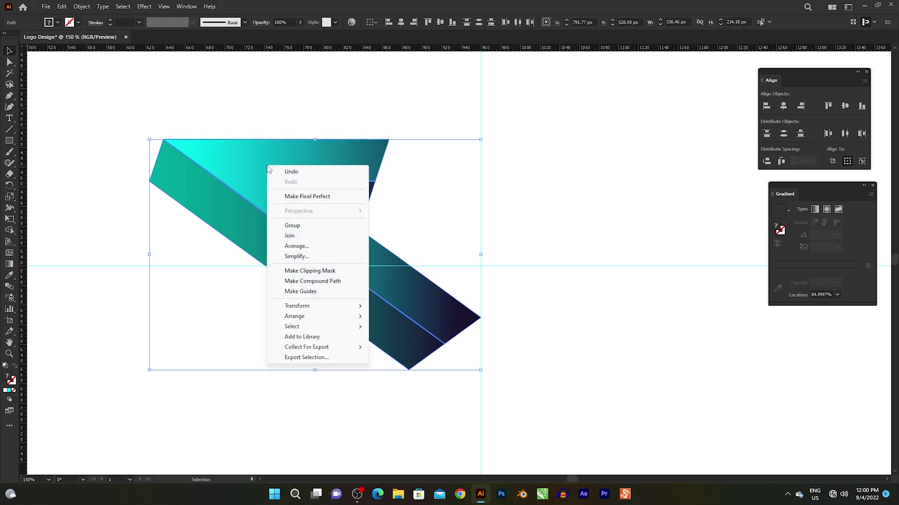
left_click(281, 228)
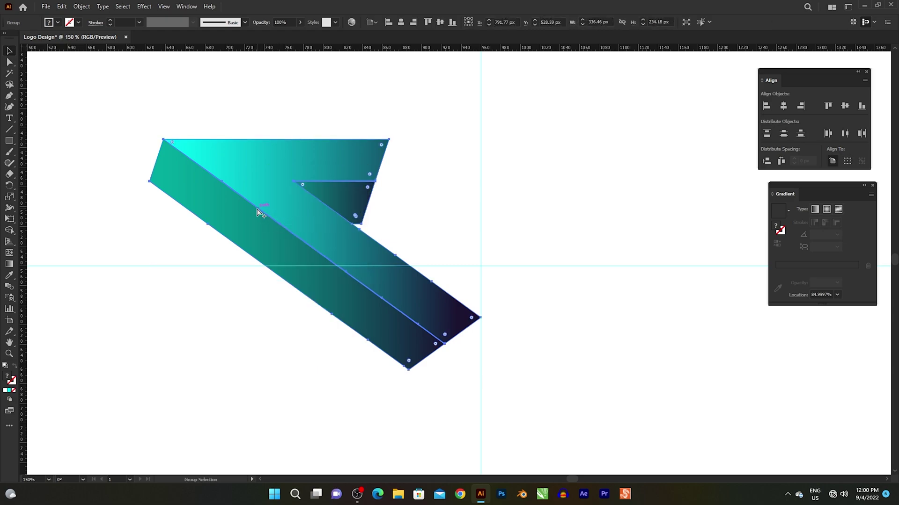
Create a copy of the grouped arm rotated 72° about the intersection of the guides
key("ctrl+minus")
left_click_drag(351, 206, 328, 230)
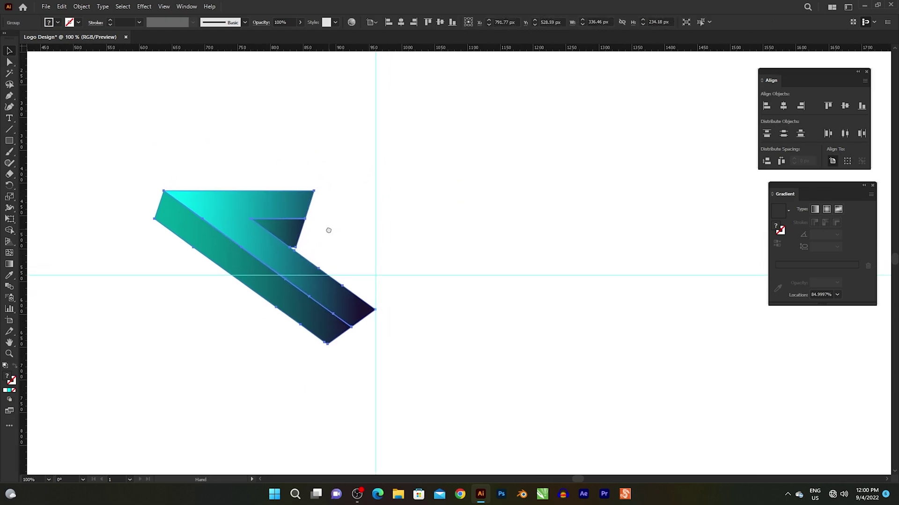
key("v")
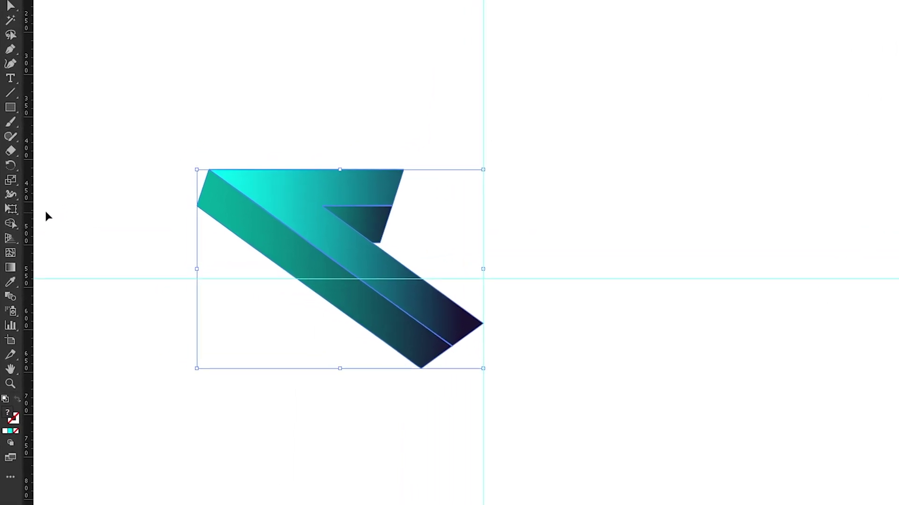
left_click_drag(16, 150, 67, 153)
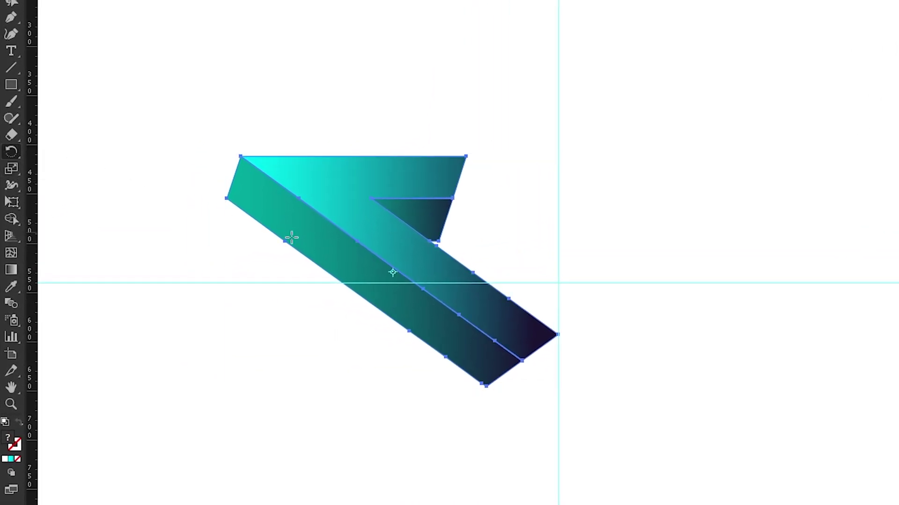
left_click(558, 283, "alt")
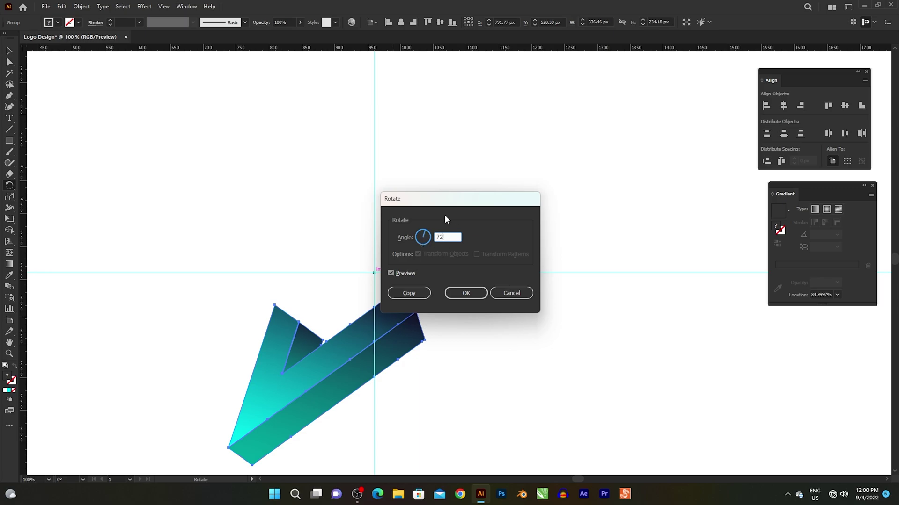
left_click(409, 293)
Repeat the rotated copy until five arms form the complete star
key("ctrl+d")
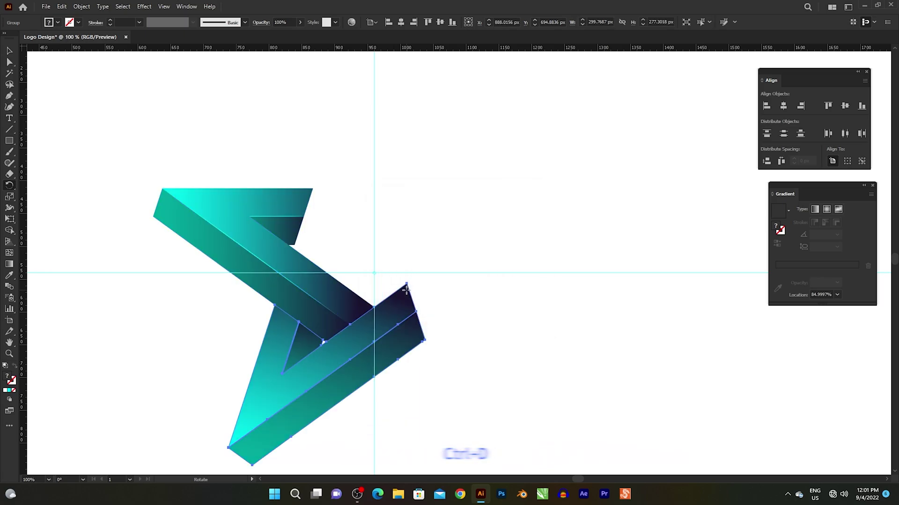
key("ctrl+d")
key("ctrl+d")
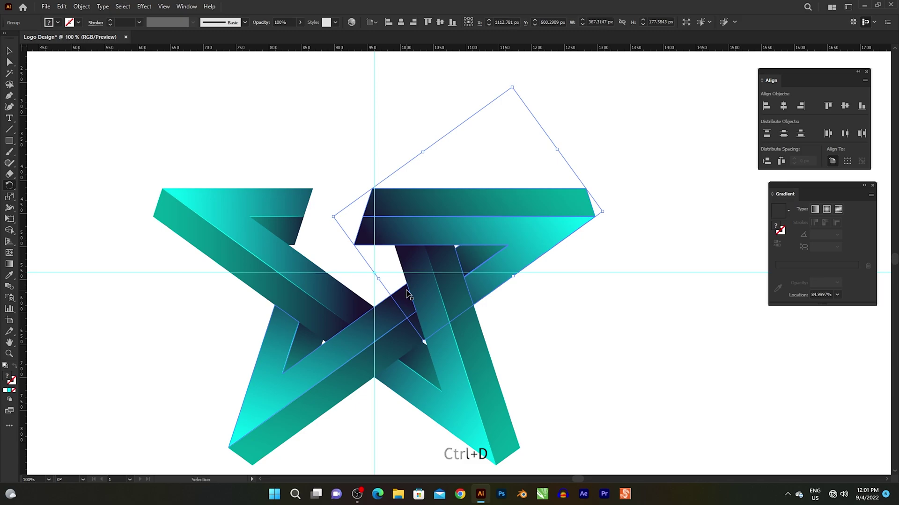
key("ctrl+d")
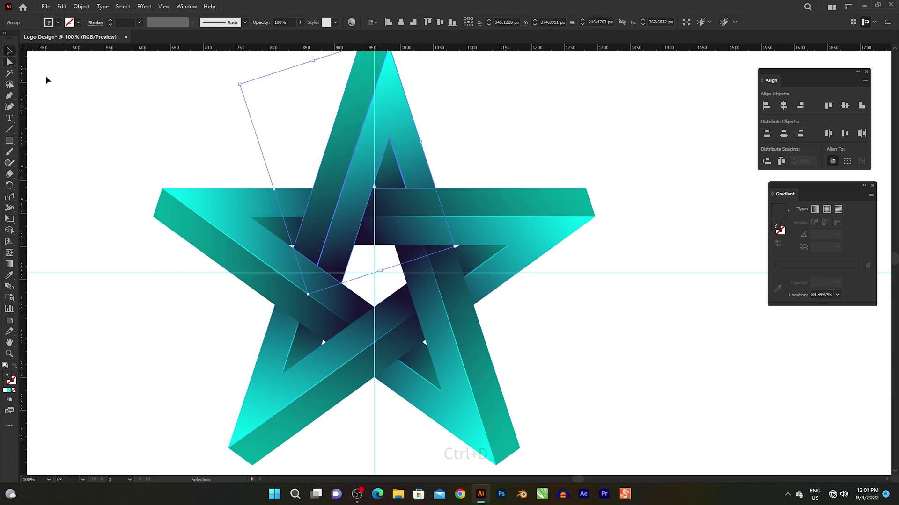
Deselect the artwork, unlock all objects, and delete the horizontal and vertical guides
key("v")
key("ctrl+shift+a")
key("ctrl+minus")
left_click_drag(401, 178, 512, 207)
left_click(81, 6)
left_click(92, 83)
left_click_drag(179, 196, 231, 333)
key("Delete")
left_click_drag(465, 69, 543, 95)
key("Delete")
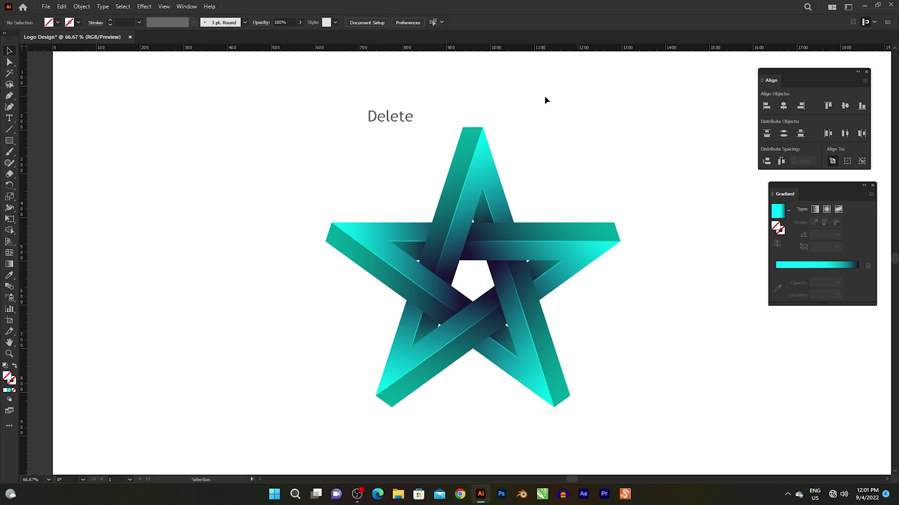
key("z")
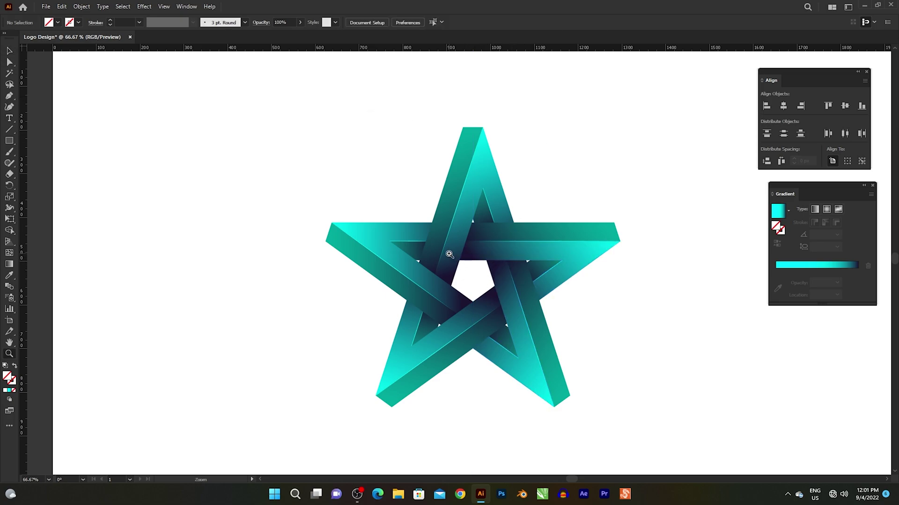
left_click_drag(452, 261, 483, 301)
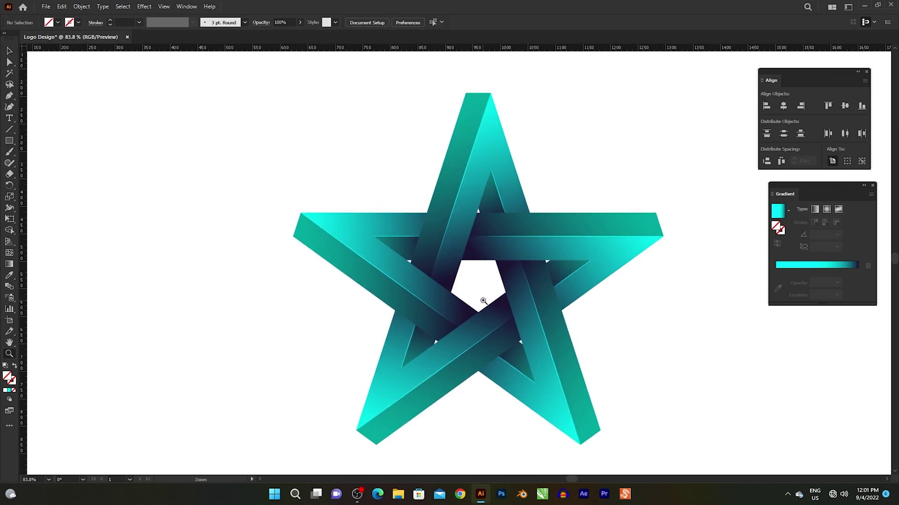